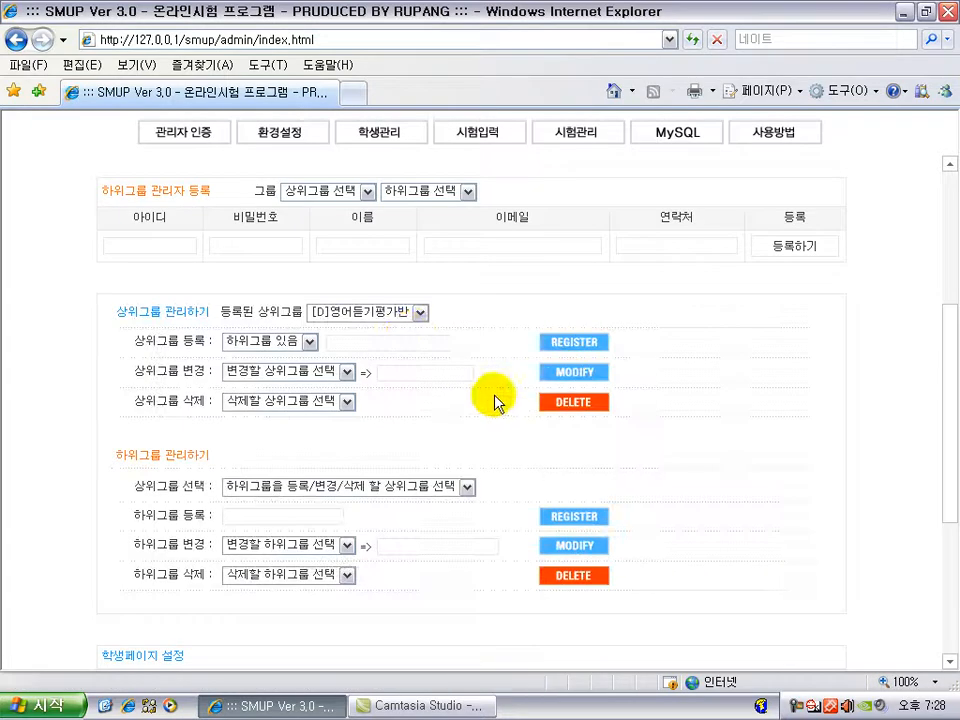
Step: Choose [D]영어듣기평가반 in the upper-group delete list and confirm its deletion
click(385, 316)
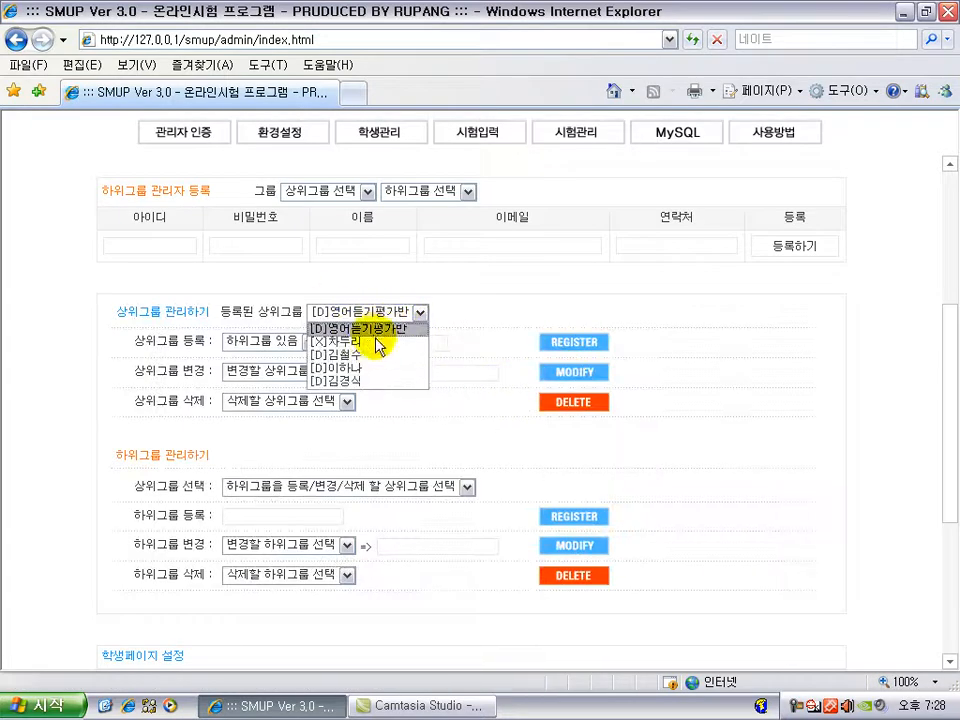
click(480, 311)
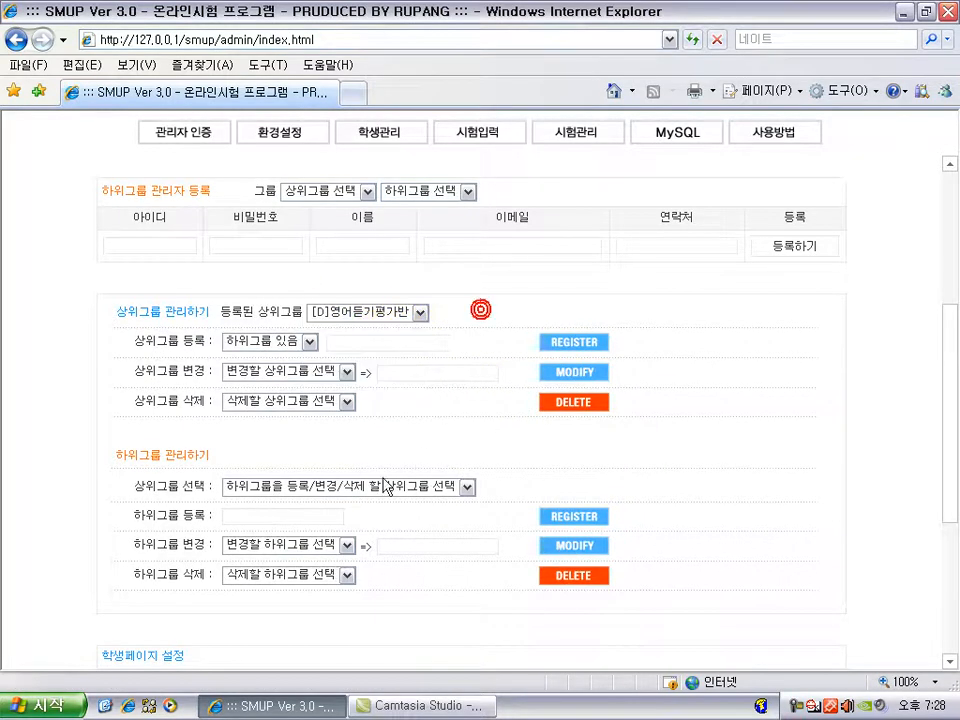
click(308, 401)
click(302, 432)
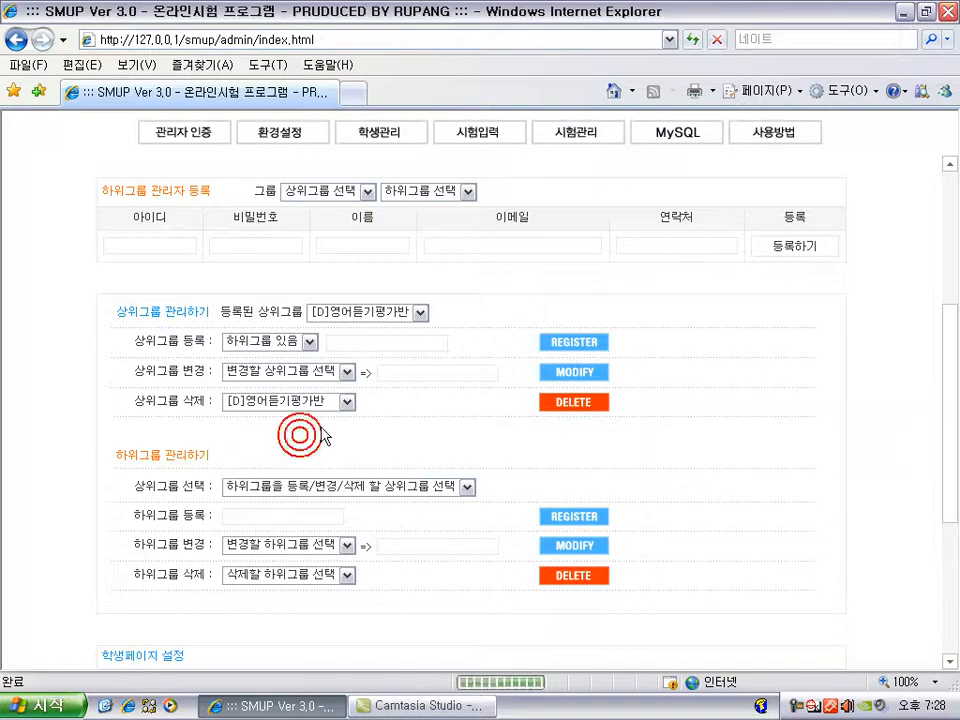
click(578, 412)
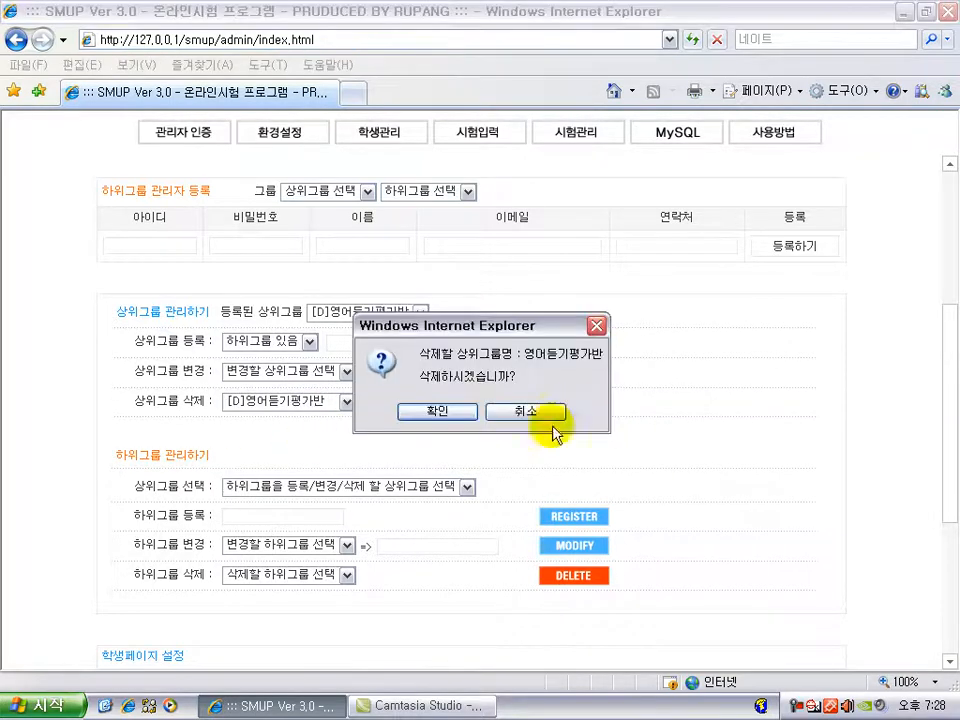
click(452, 412)
click(355, 313)
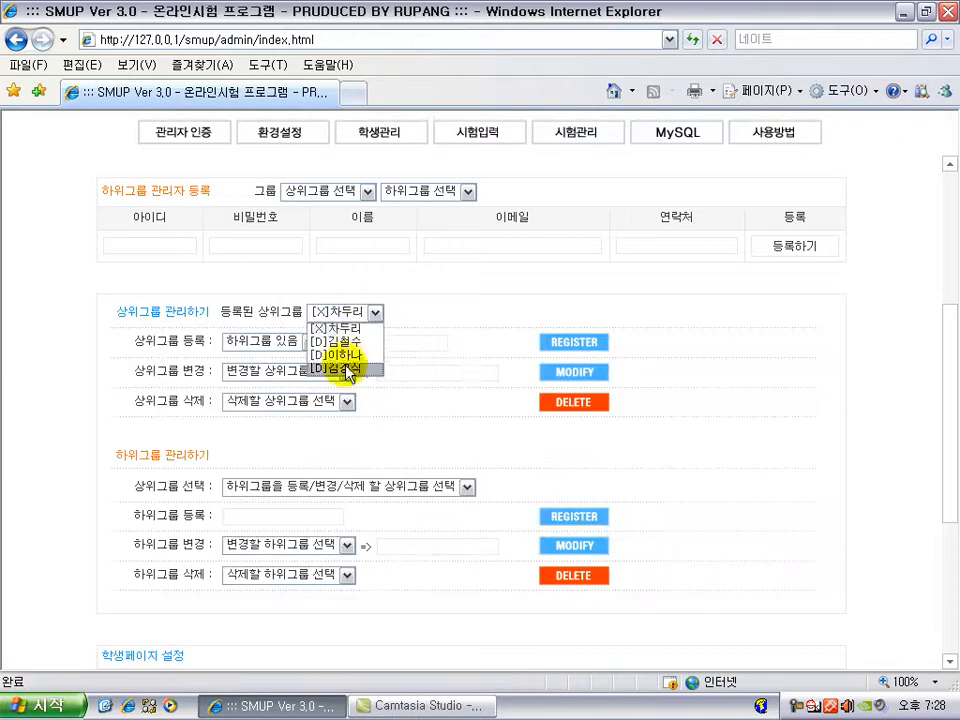
click(434, 418)
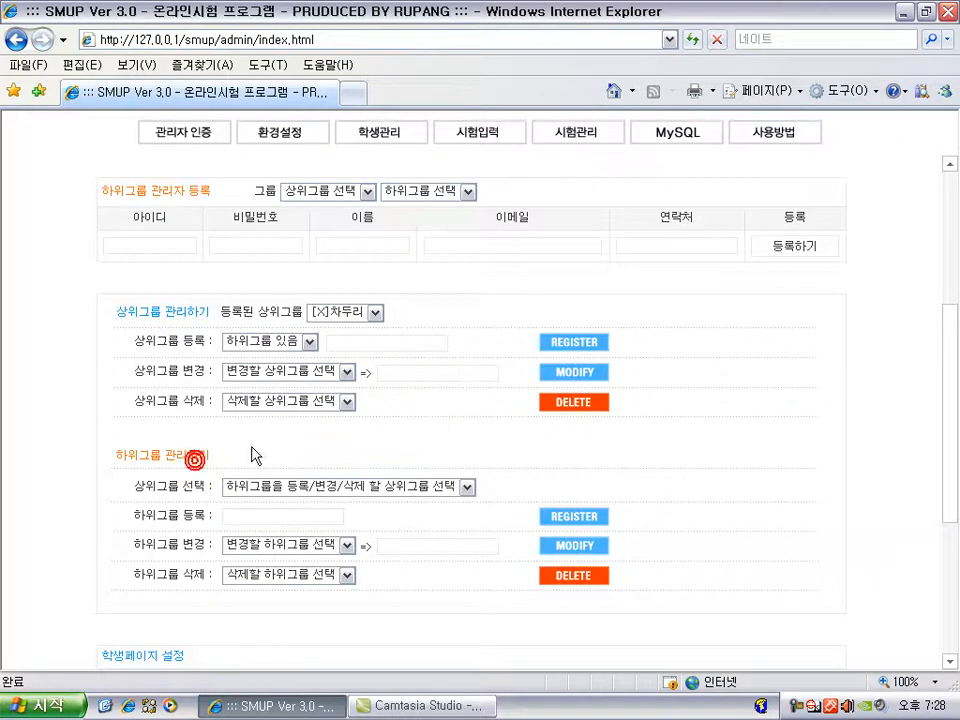
click(358, 312)
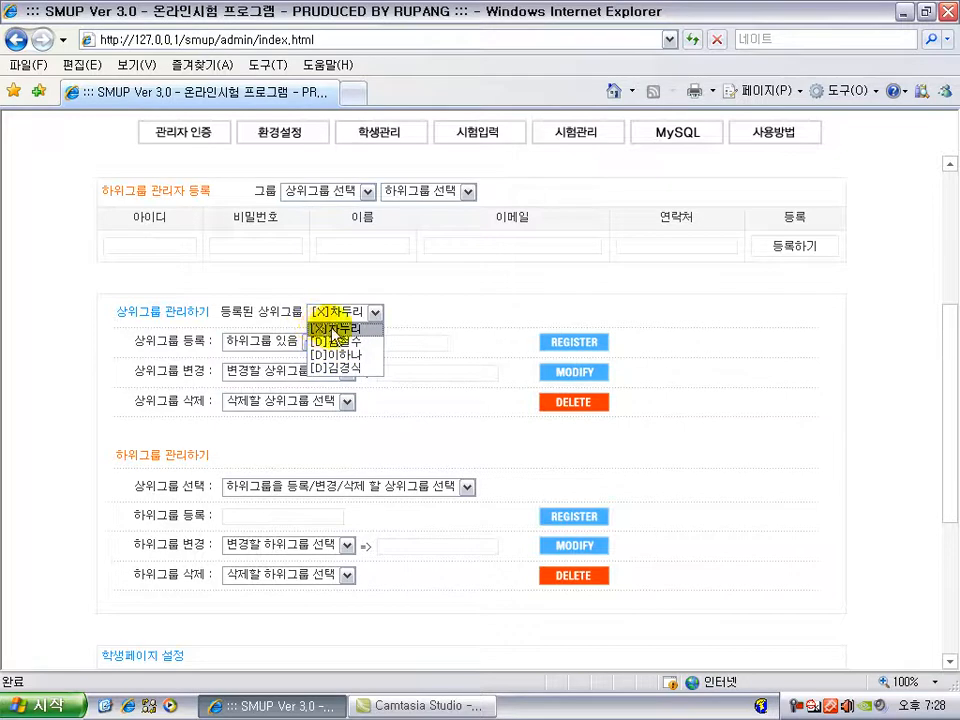
click(394, 397)
click(286, 343)
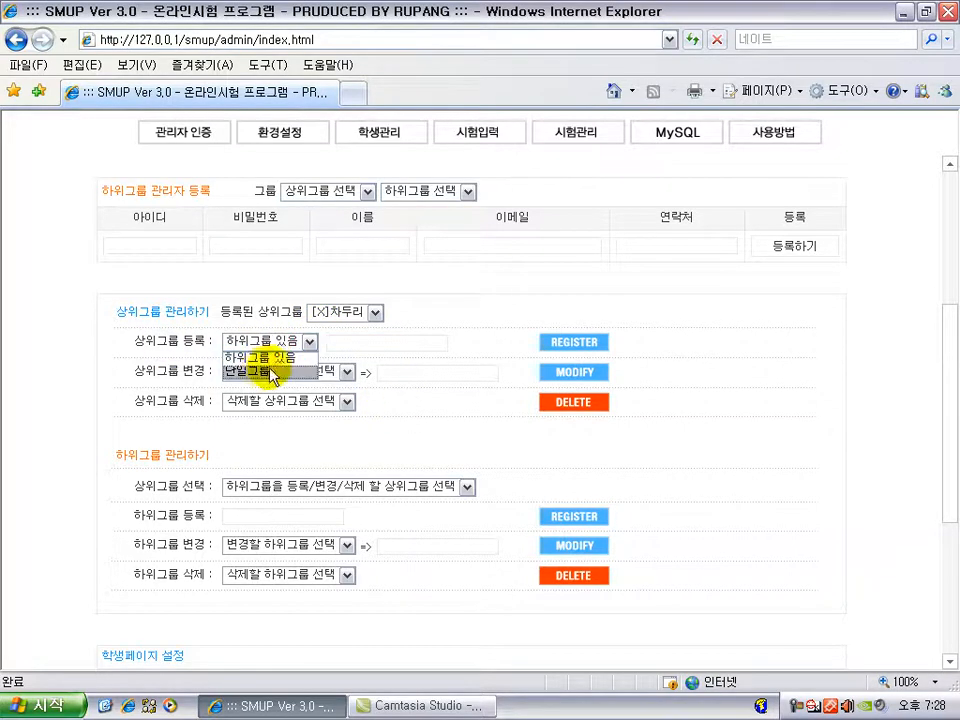
click(357, 343)
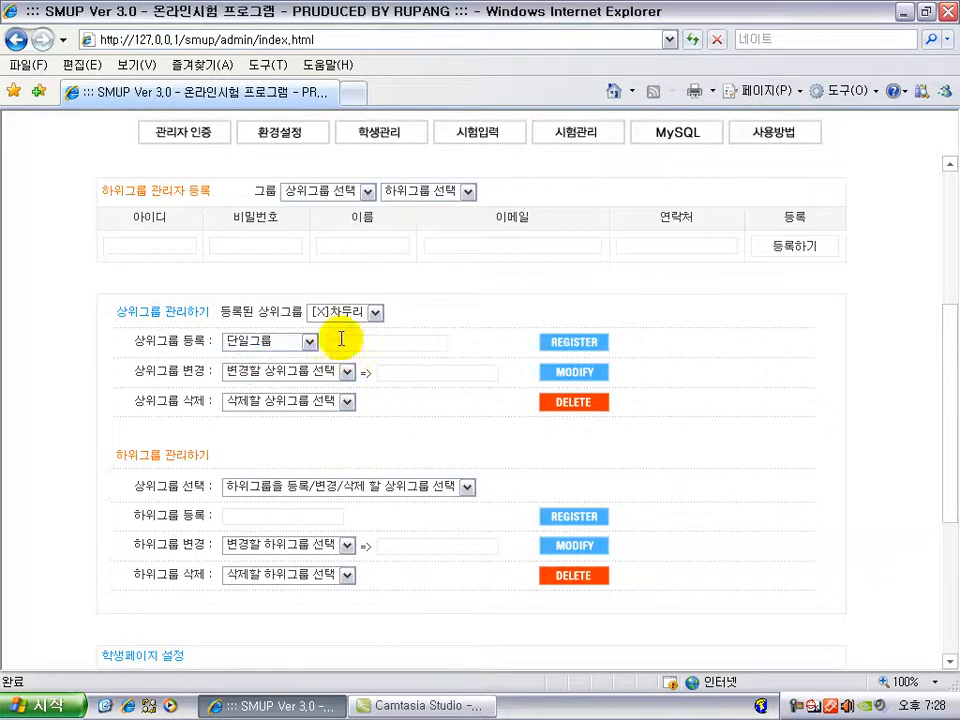
click(349, 318)
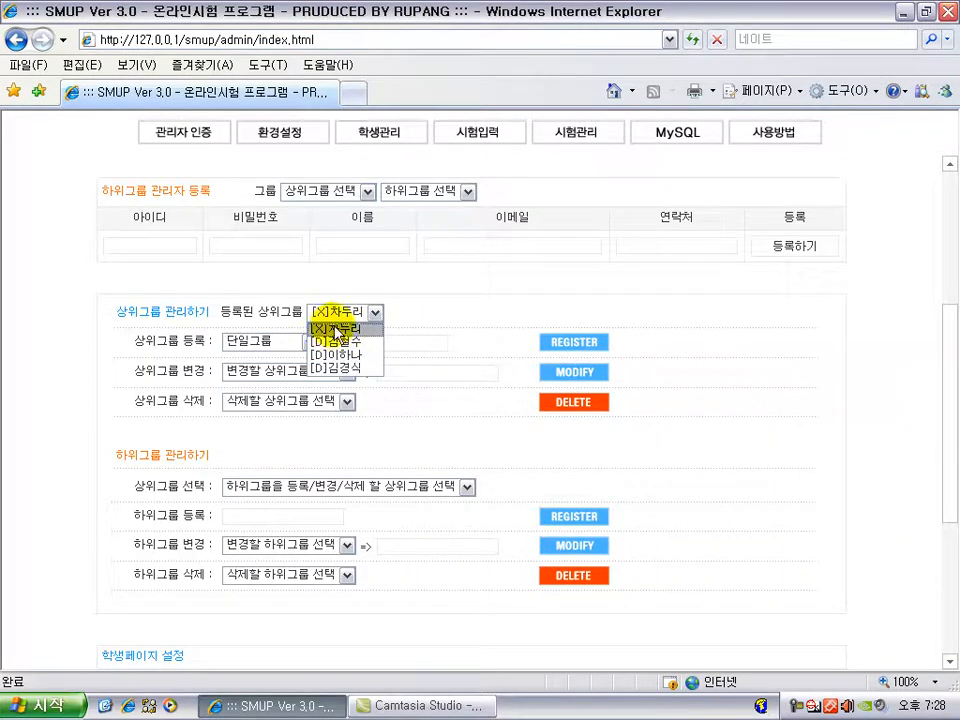
click(390, 409)
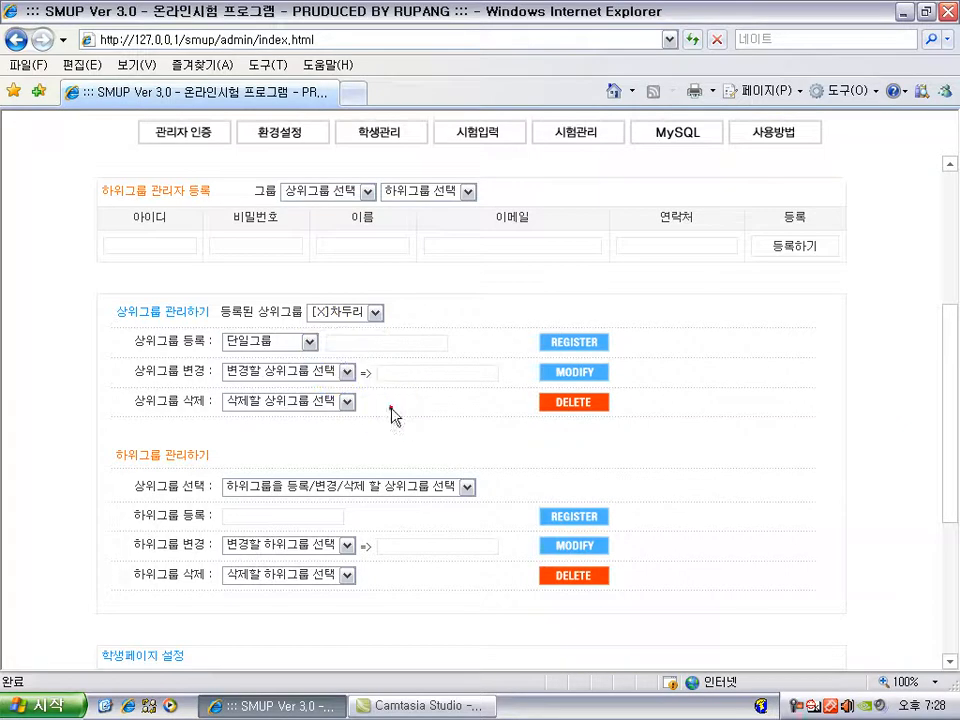
click(287, 490)
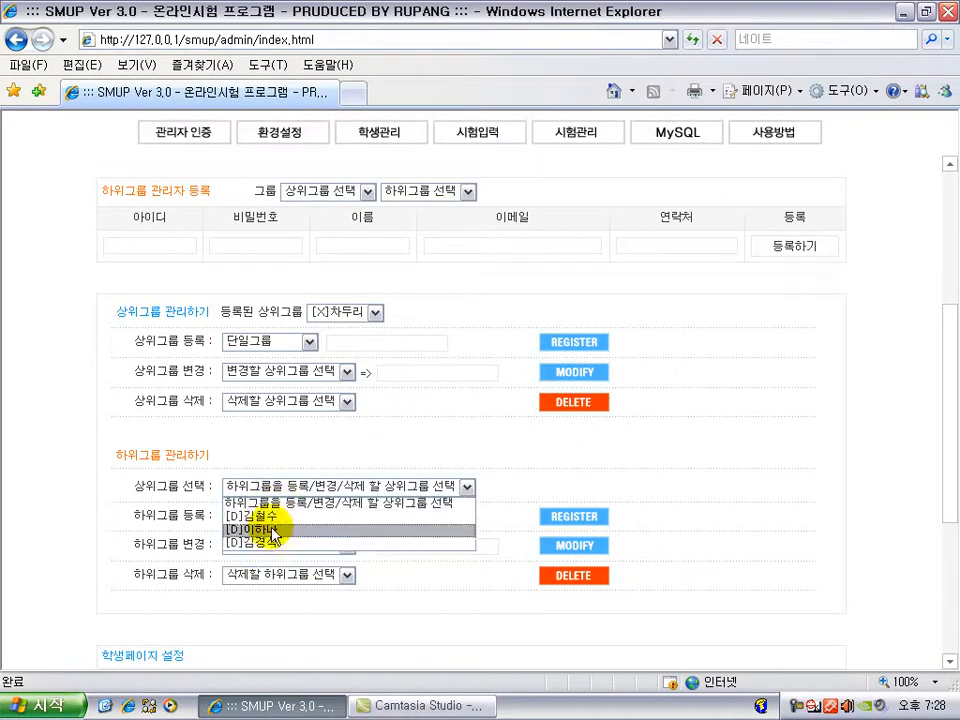
Step: Under parent [D]김철수, add the subgroups 국어 주말반, 국어 평일반 and 국어 새벽반
click(375, 312)
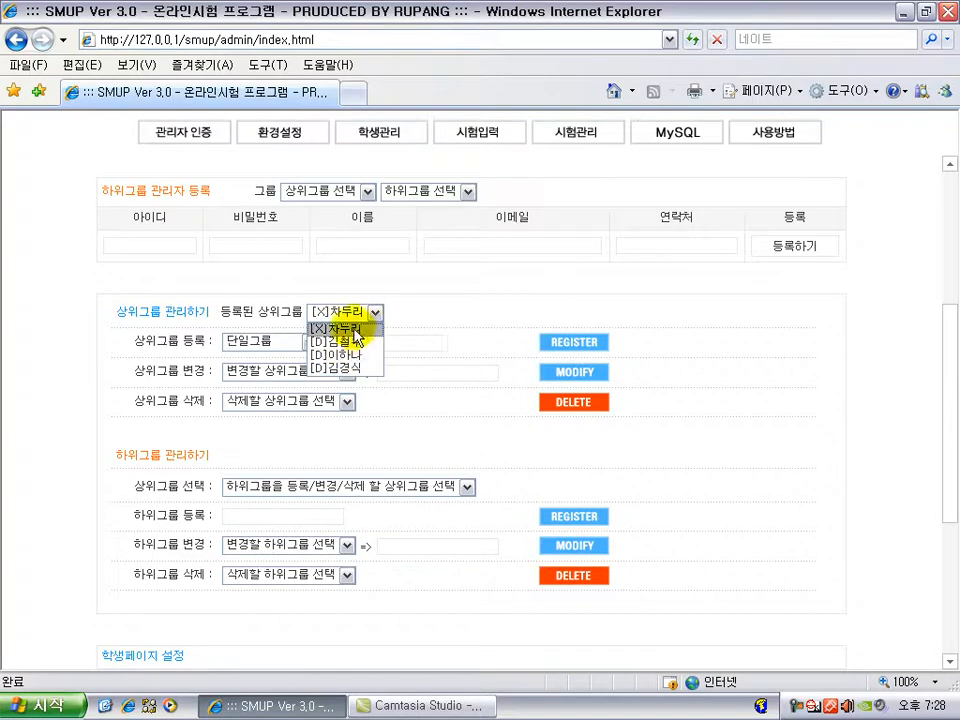
click(317, 485)
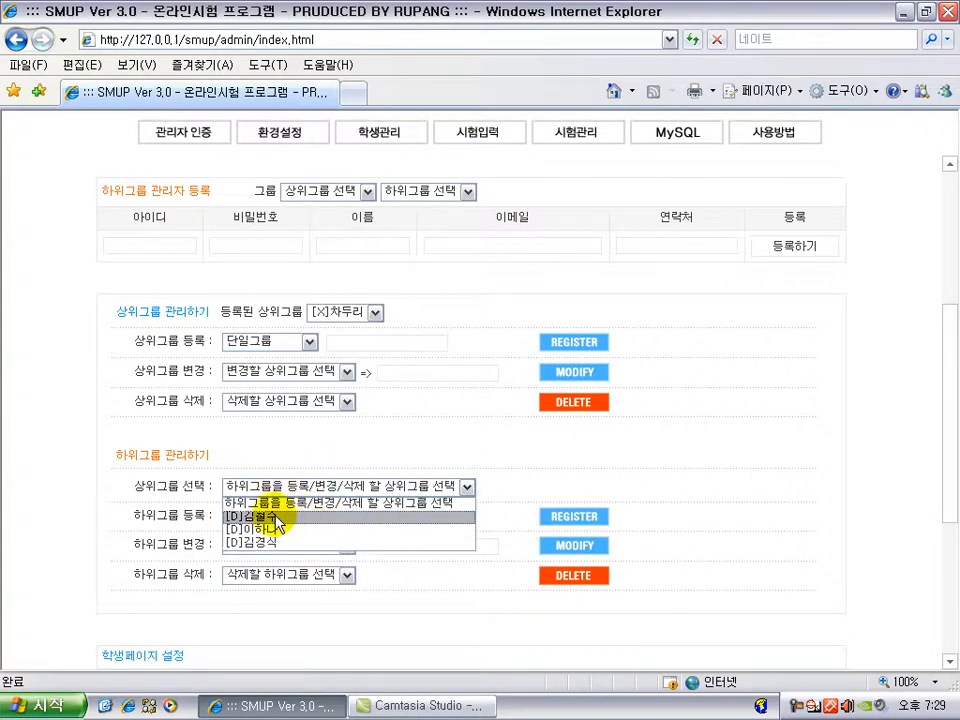
click(268, 516)
click(287, 518)
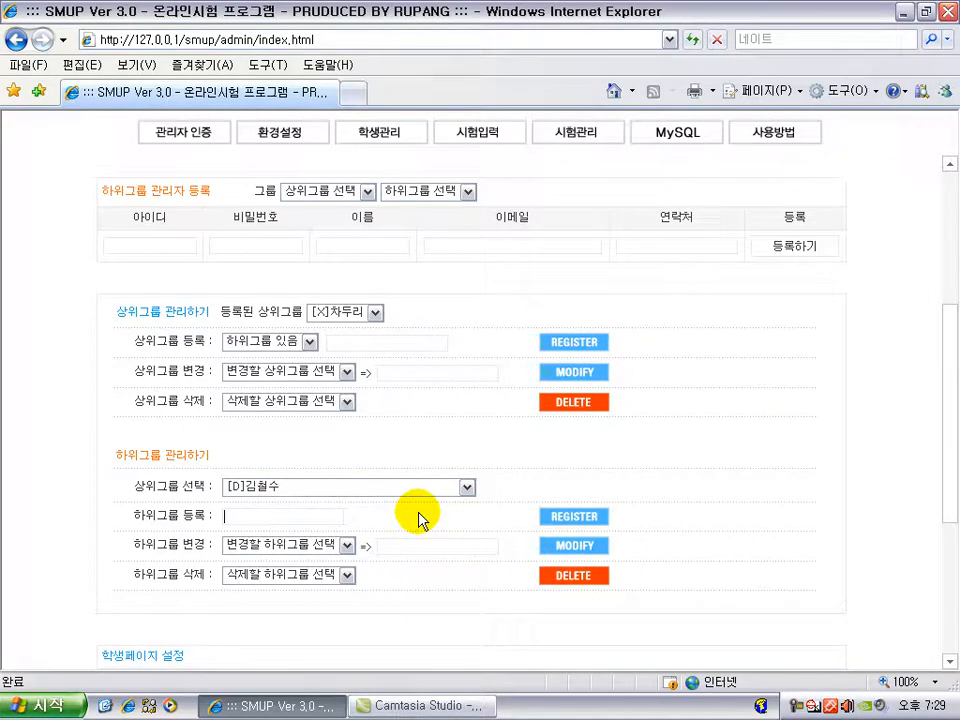
text(국어 ㅈㅜ말반)
key(Return)
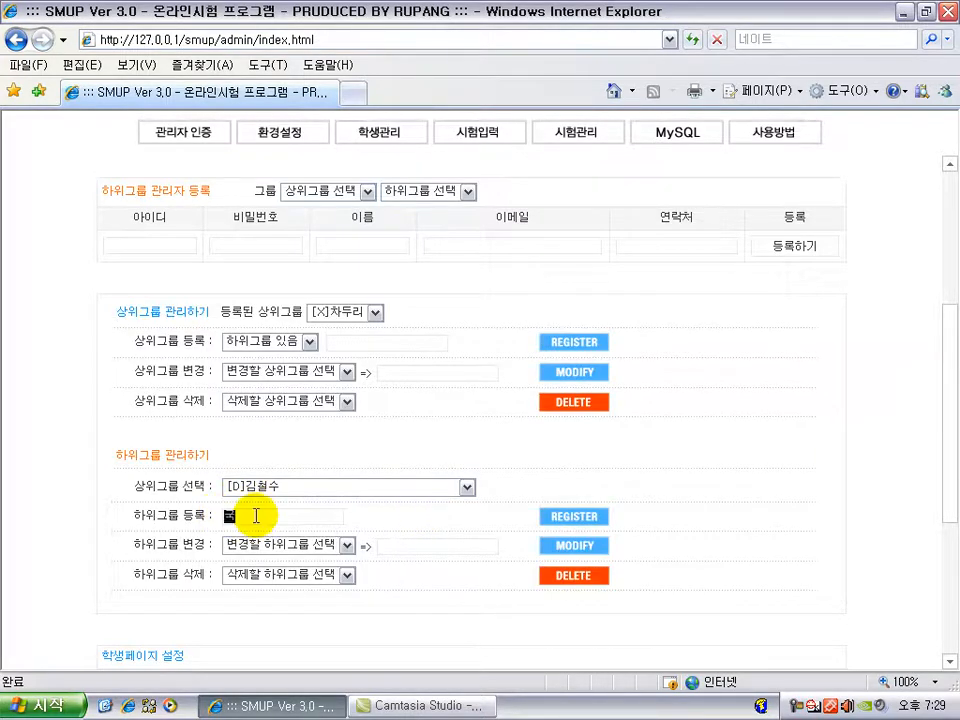
key(Return)
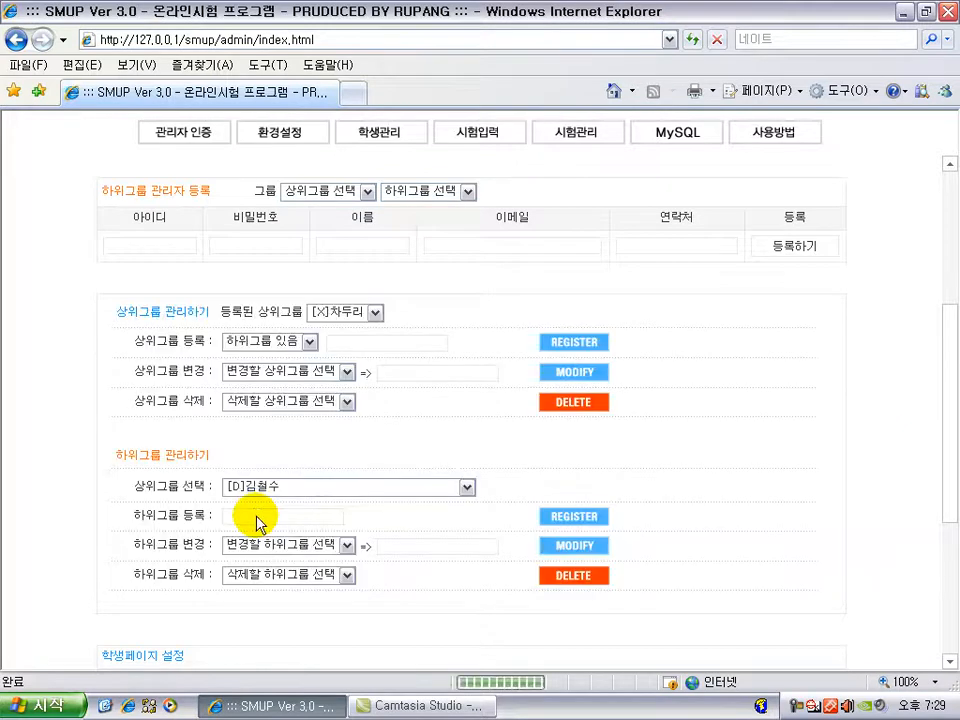
text(ㄱ)
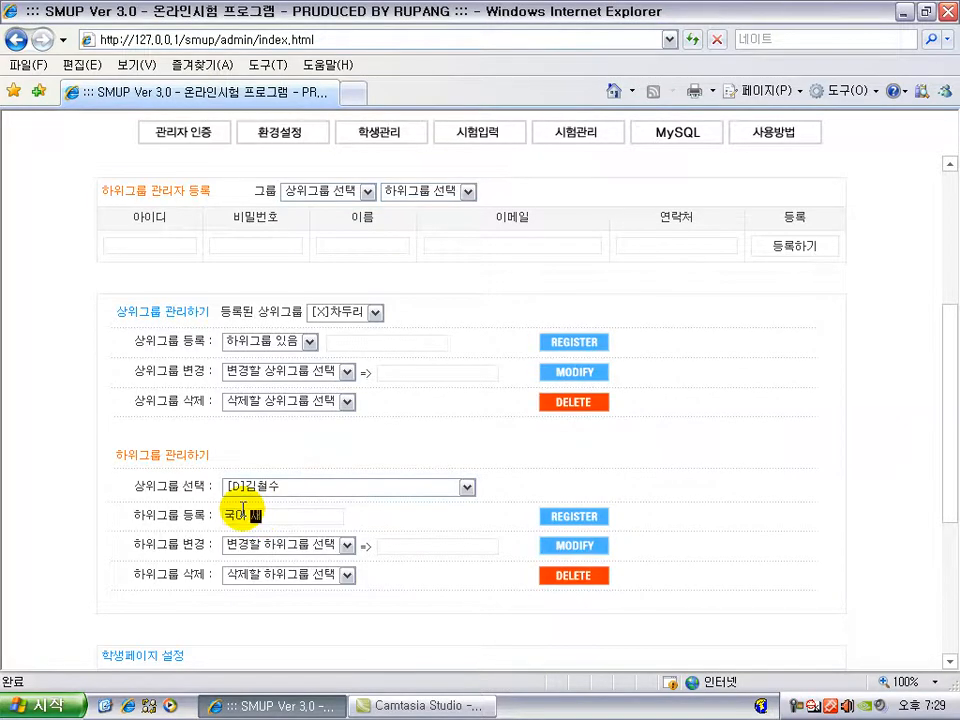
key(Return)
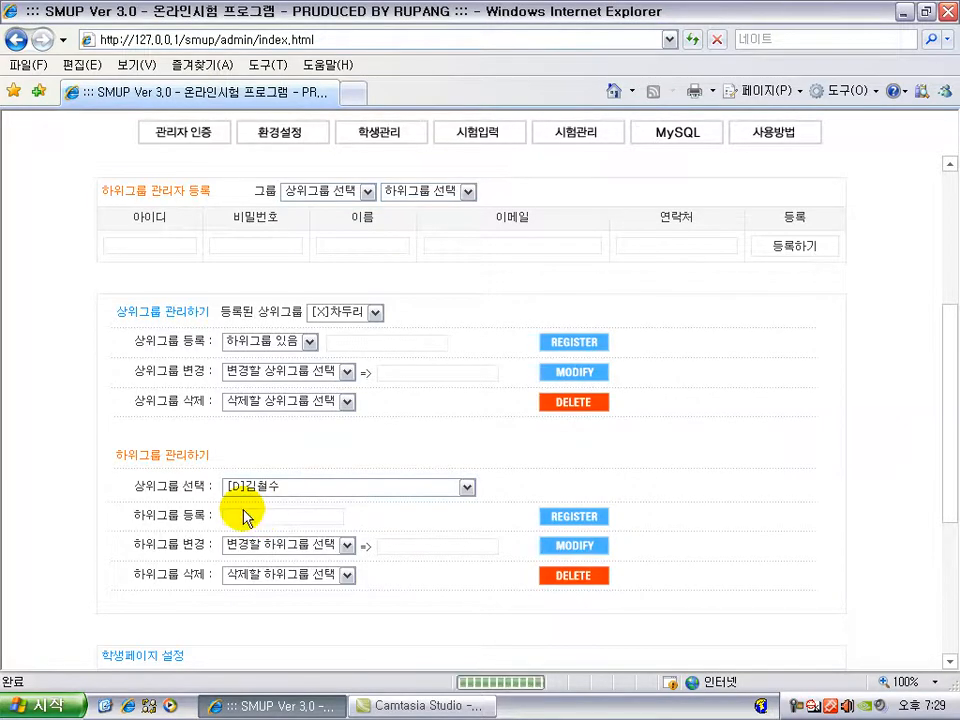
click(290, 488)
click(290, 517)
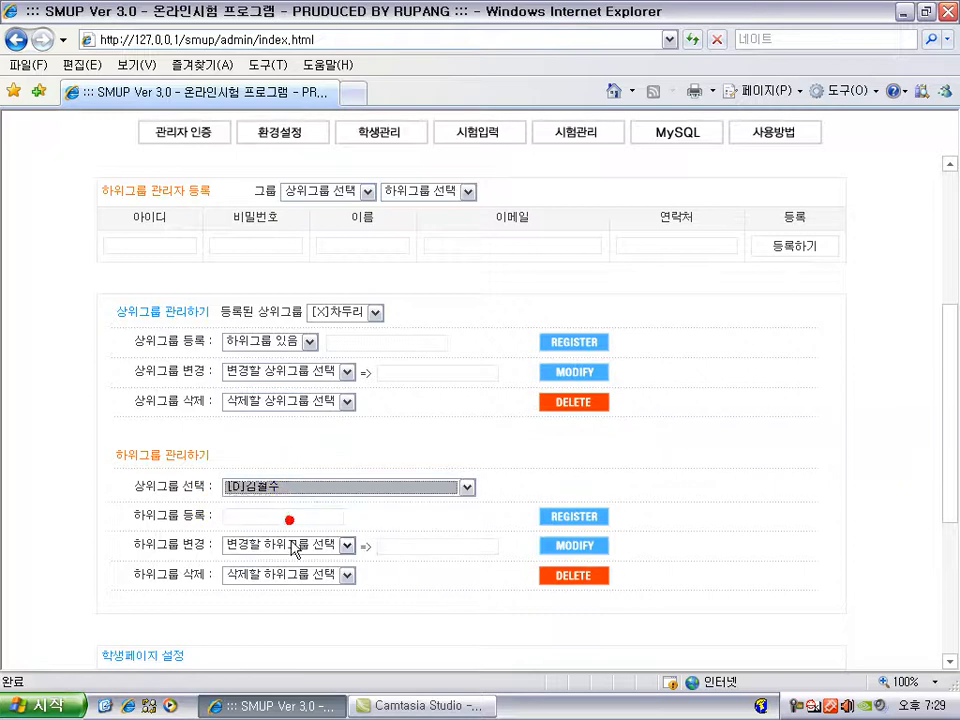
click(298, 574)
click(296, 488)
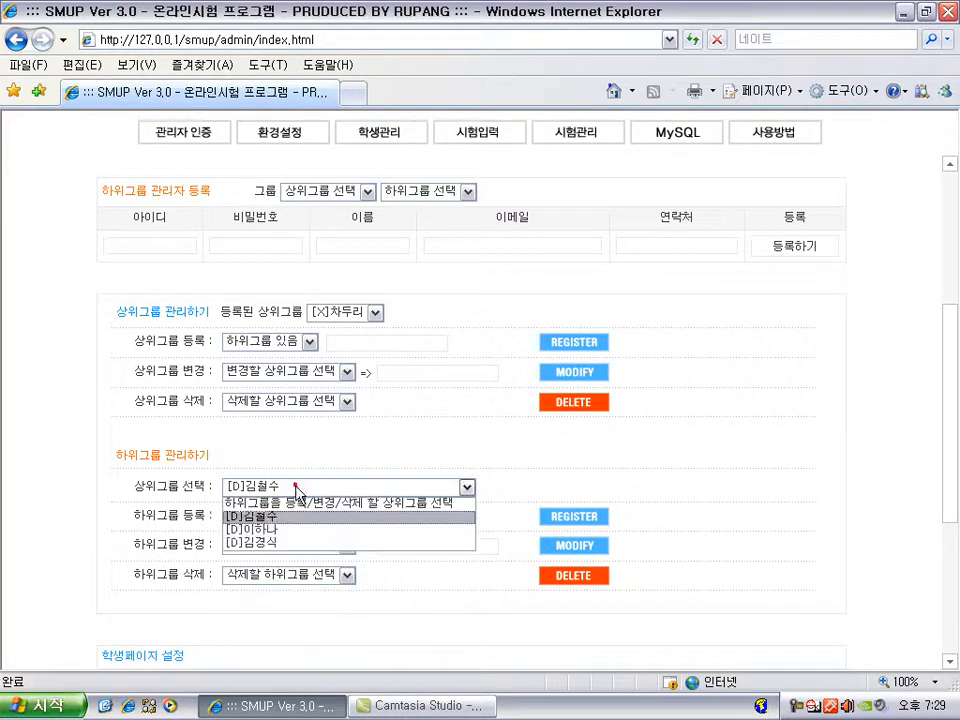
click(295, 527)
click(289, 521)
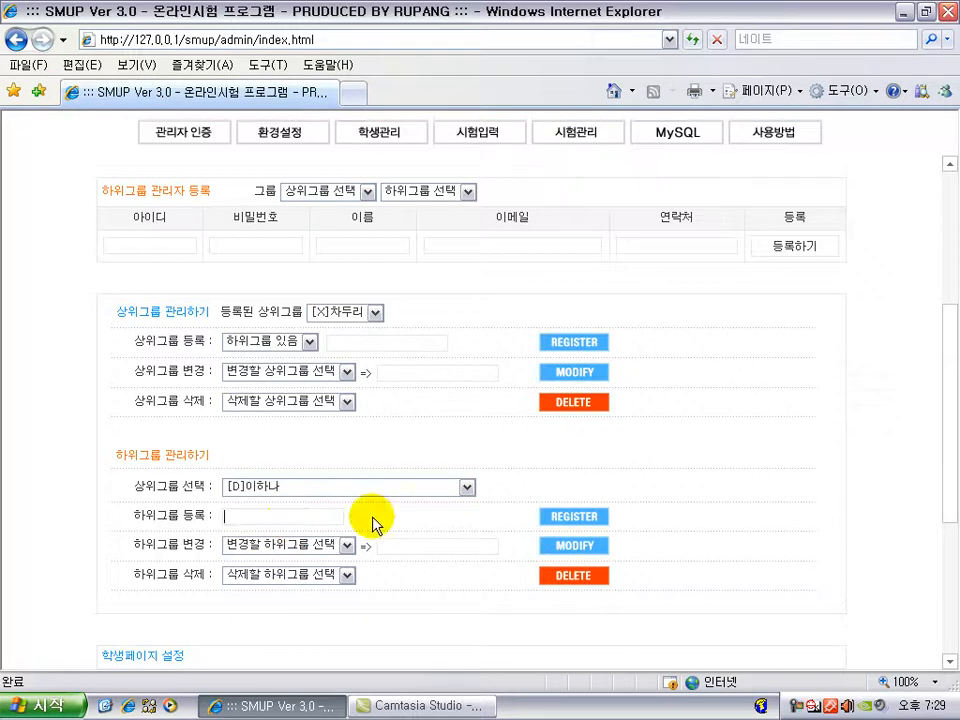
text(수학 주말)
key(Return)
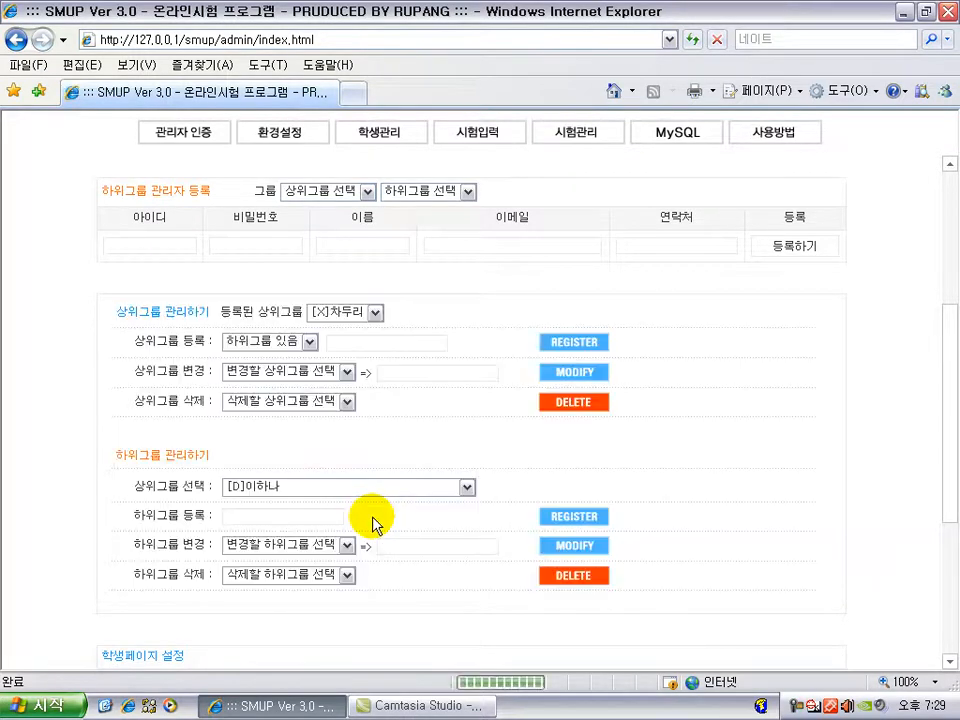
text(ㅅ)
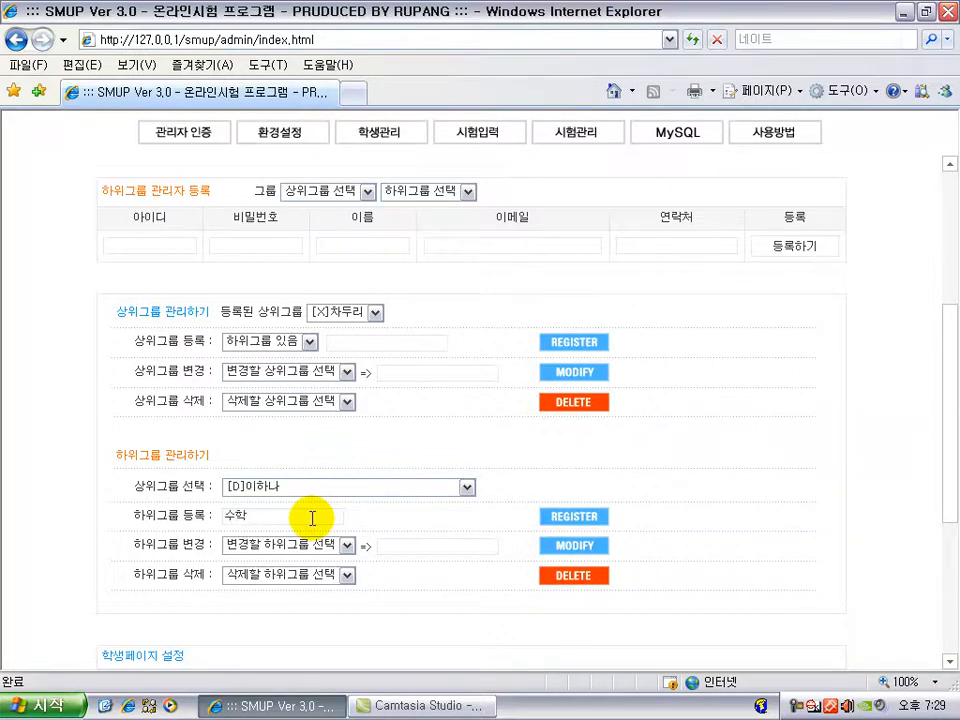
text(학 평일)
key(Return)
text(수학 야간반)
key(Return)
click(311, 490)
click(306, 543)
click(272, 516)
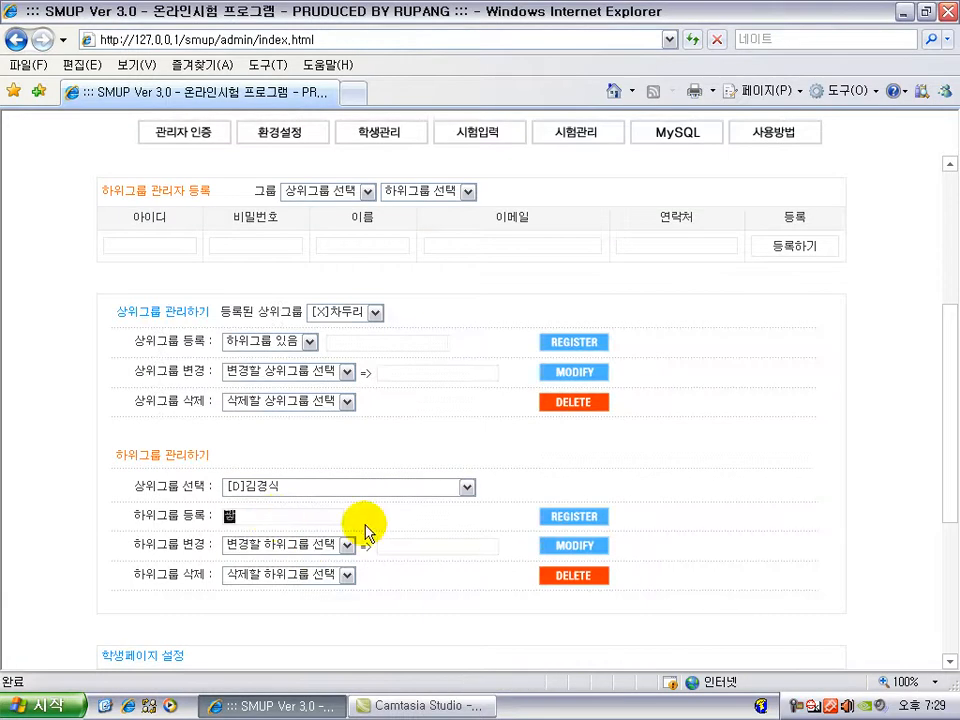
text(과학 주말반)
key(Return)
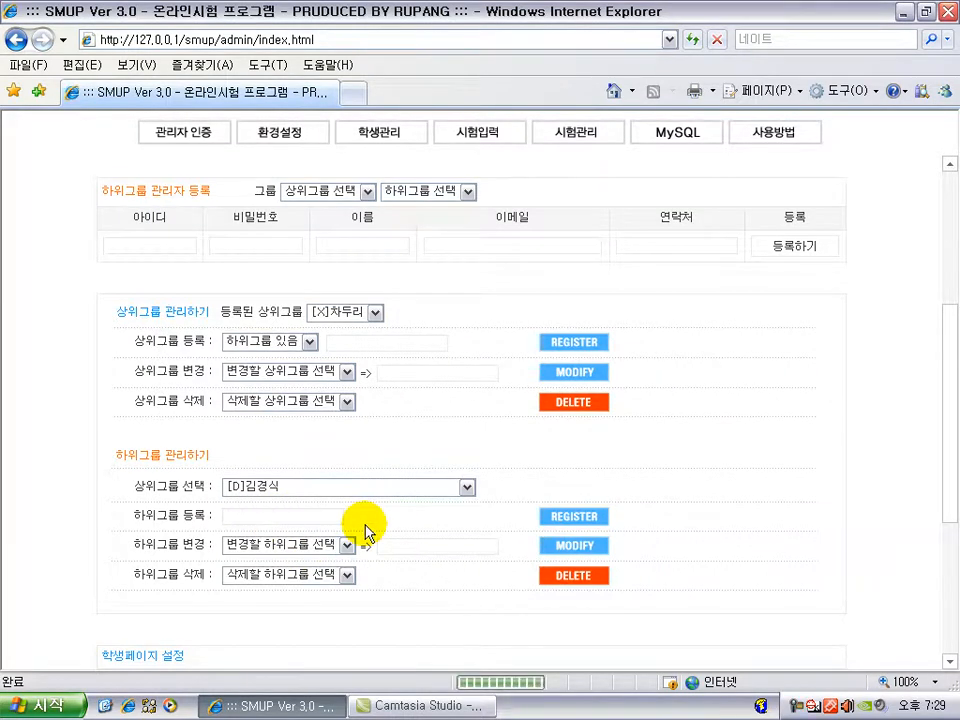
click(316, 514)
text(과목)
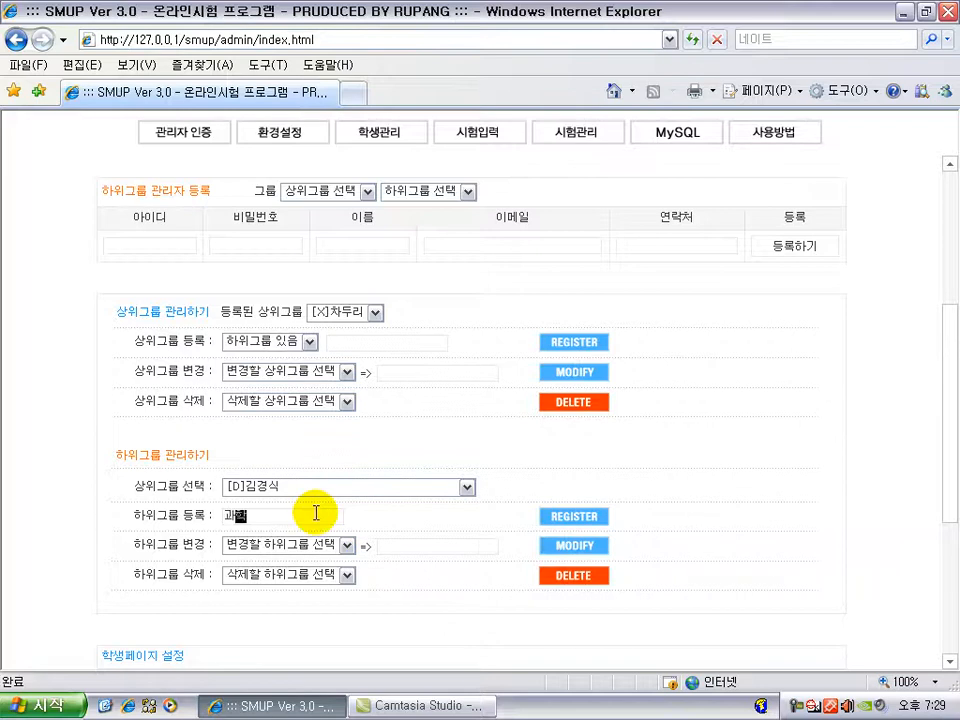
text(학 평일반)
key(Return)
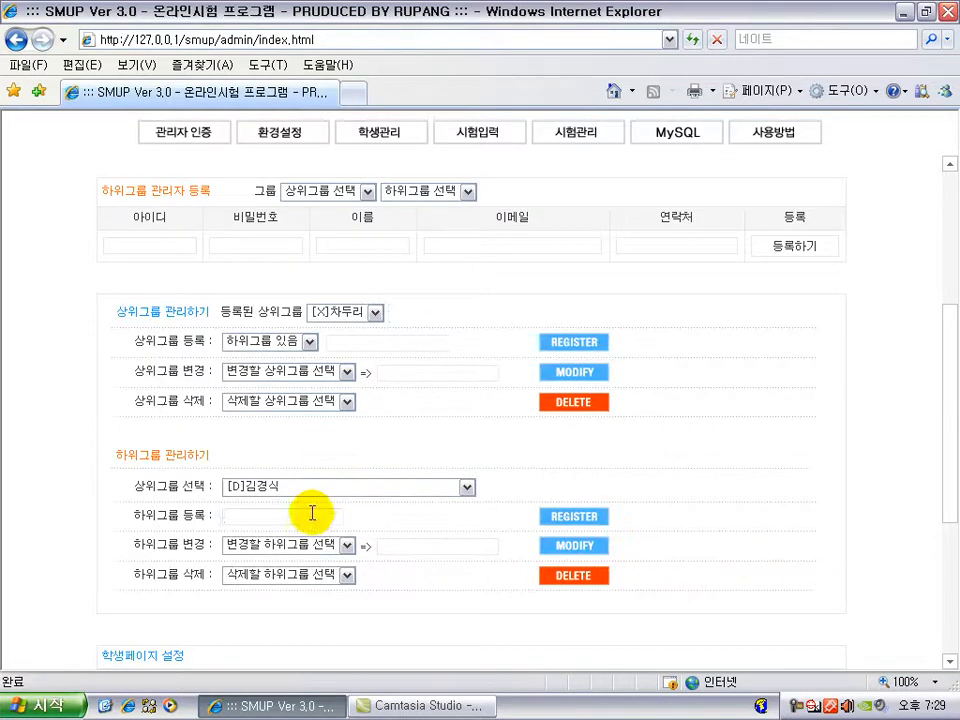
click(323, 519)
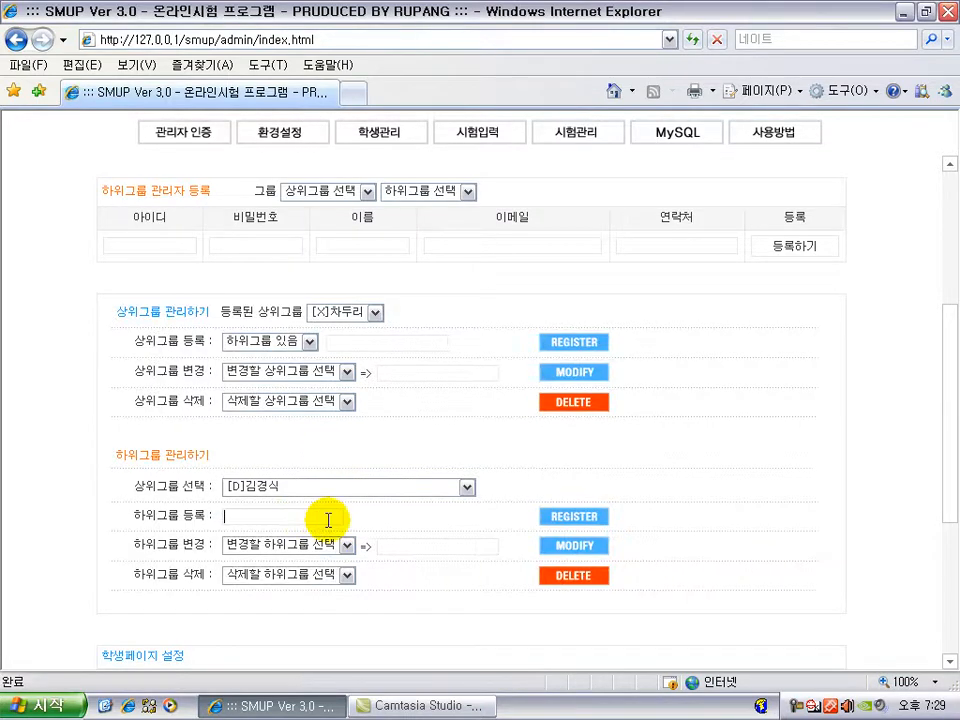
text(과학 새벽반)
key(Return)
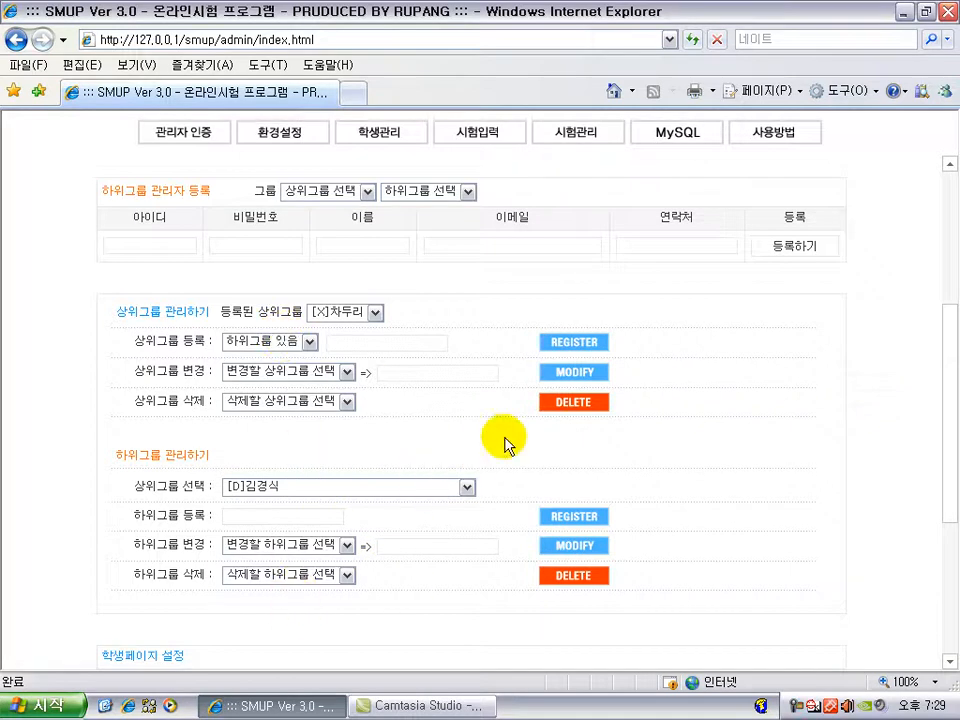
scroll(560, 440, up, 3)
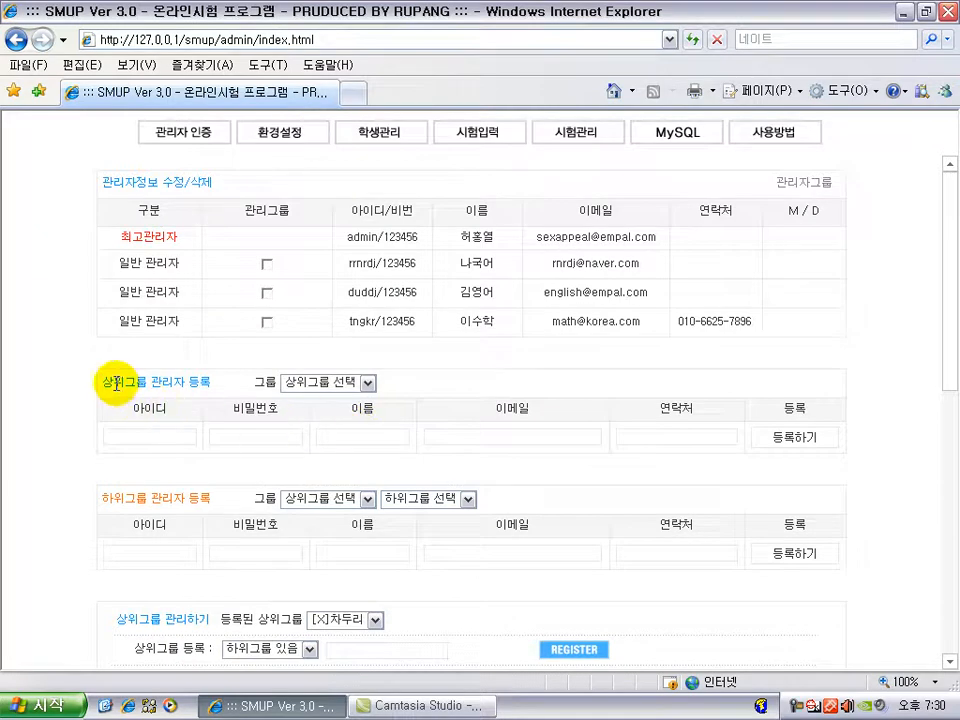
scroll(260, 425, down, 2)
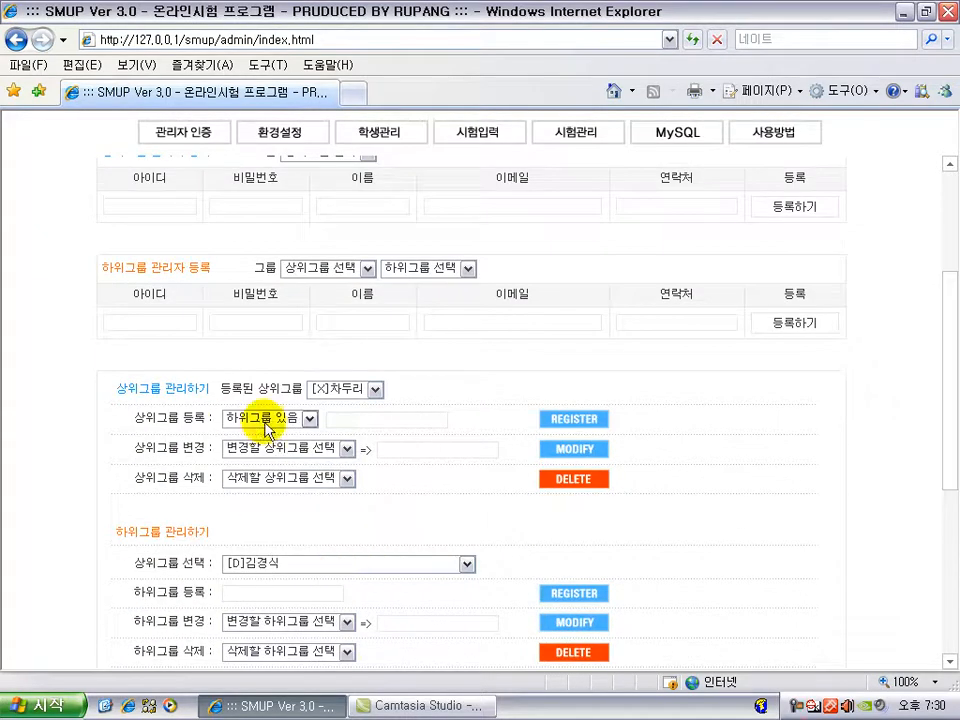
scroll(420, 540, up, 2)
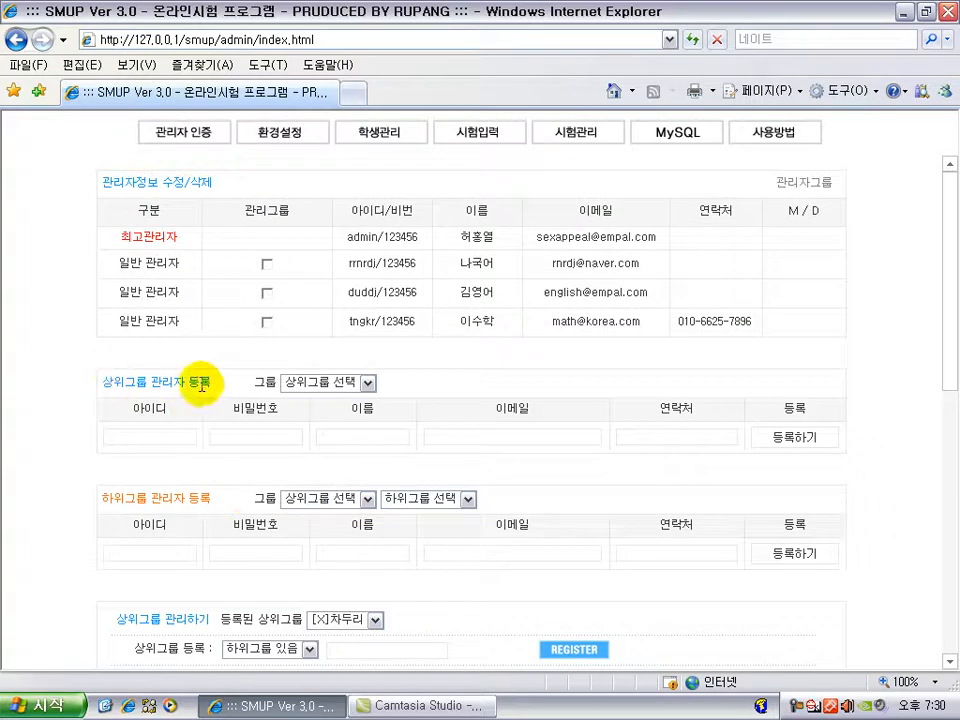
click(328, 386)
click(327, 500)
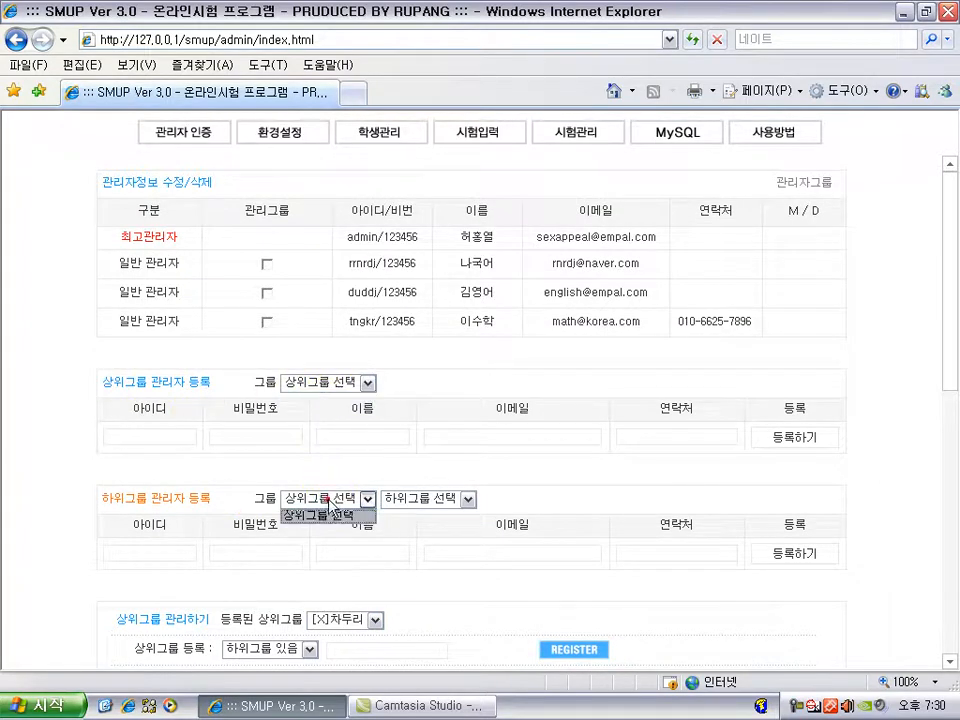
click(418, 502)
click(338, 500)
click(400, 498)
click(330, 498)
click(322, 382)
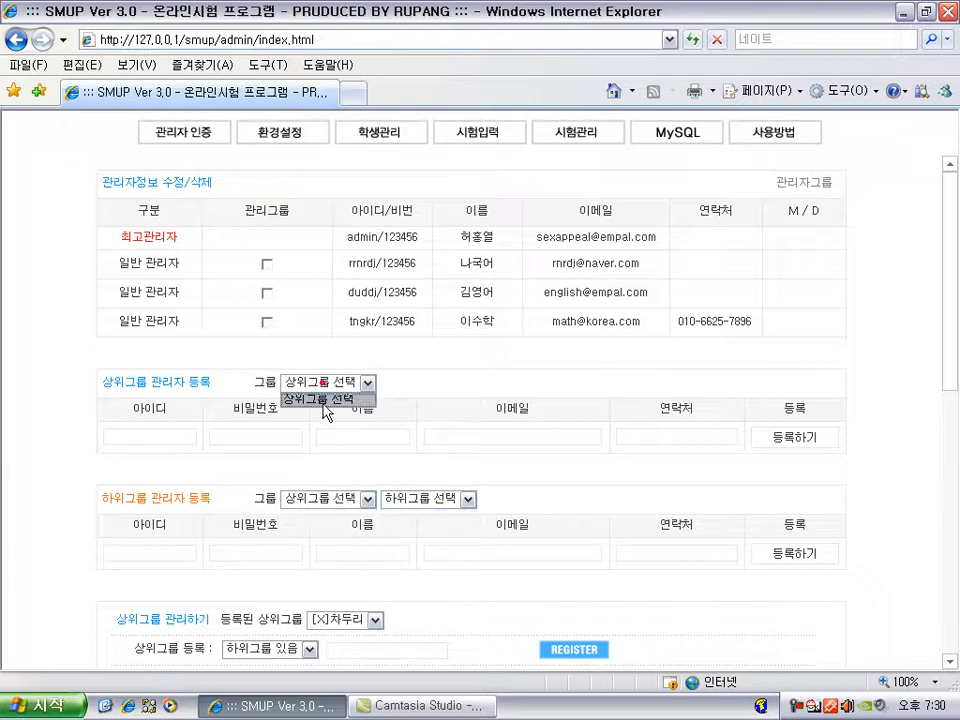
click(330, 498)
click(420, 498)
click(428, 384)
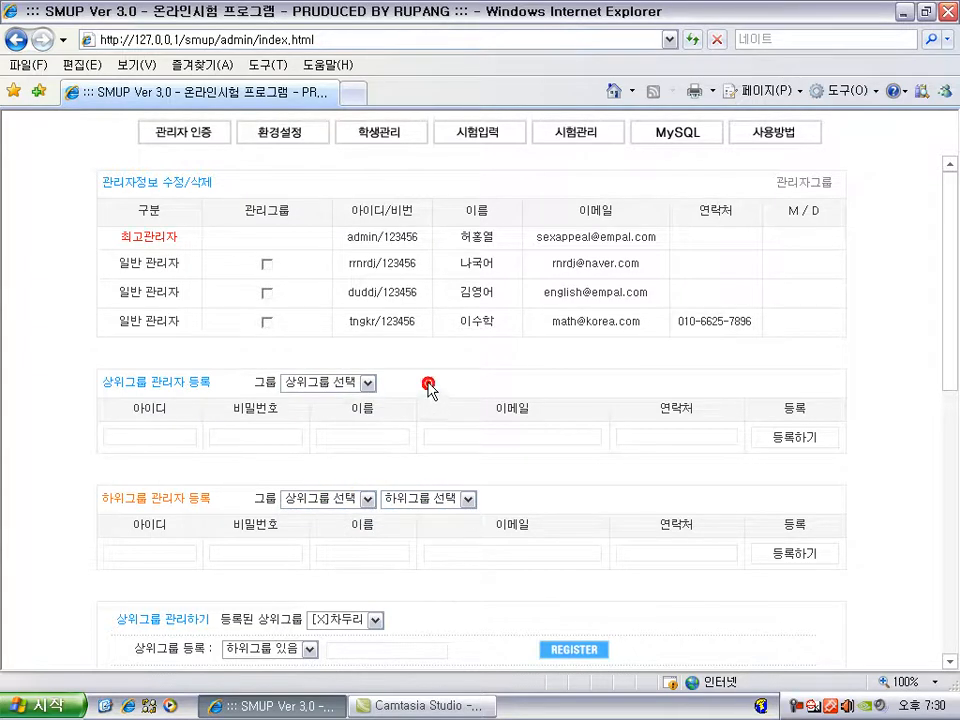
Step: Reload 환경설정 and pick group [D]김철수 with subgroup 국어 주말반 in 하위그룹 관리자 등록
click(292, 143)
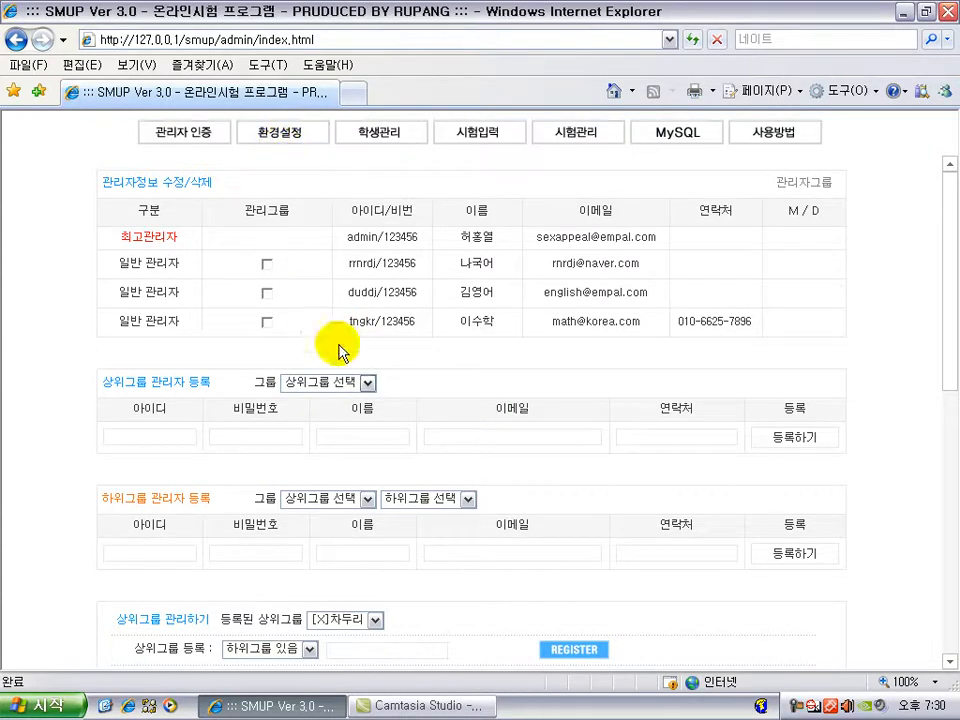
click(367, 382)
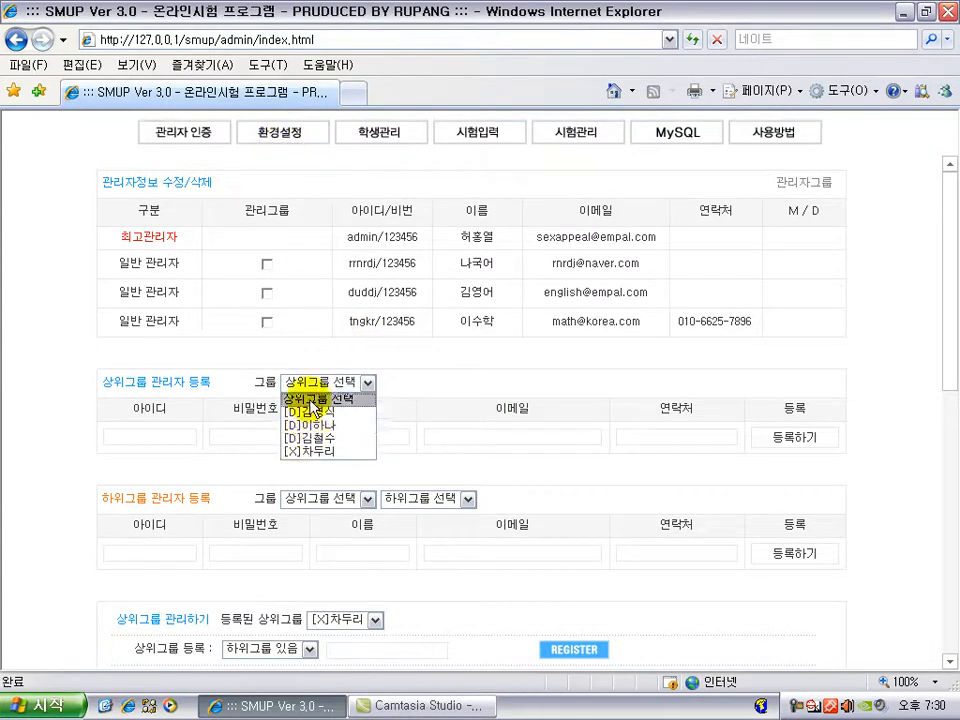
click(325, 498)
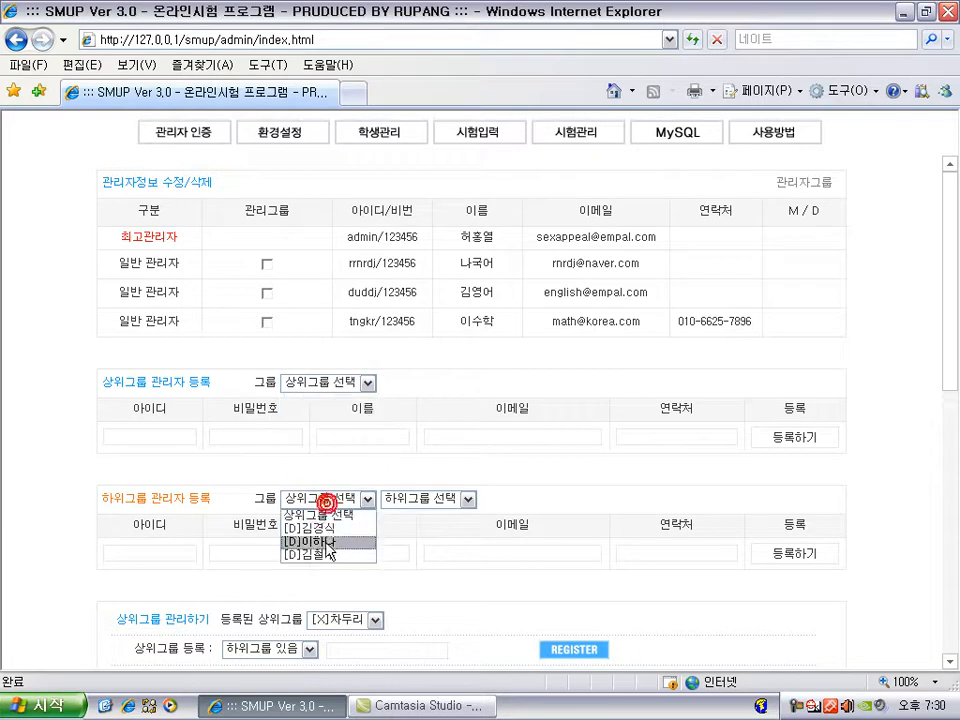
click(328, 555)
click(400, 498)
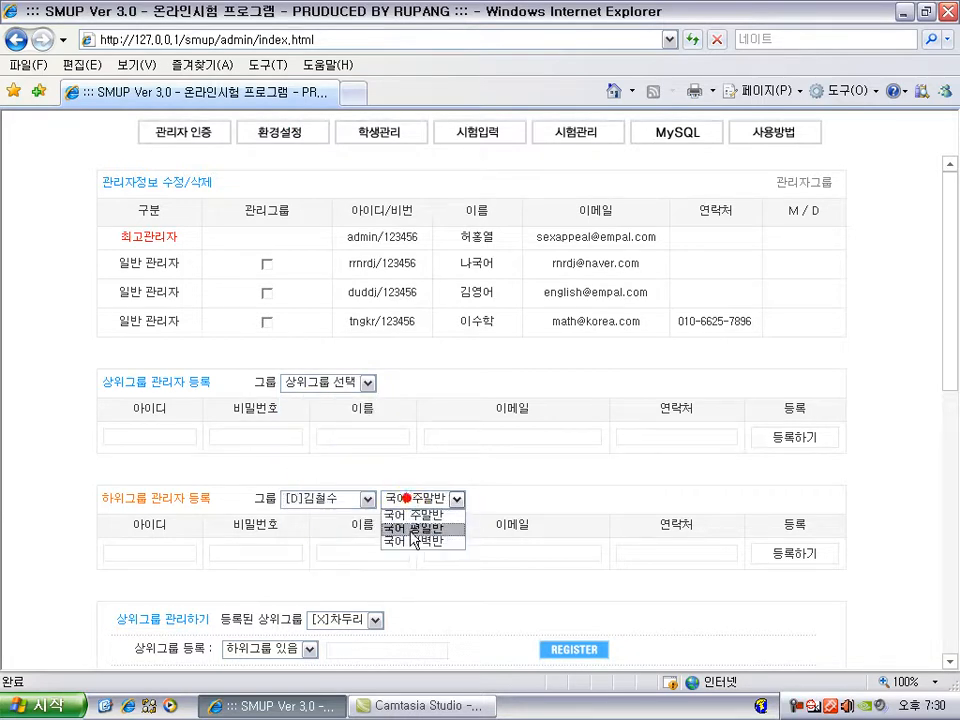
click(503, 518)
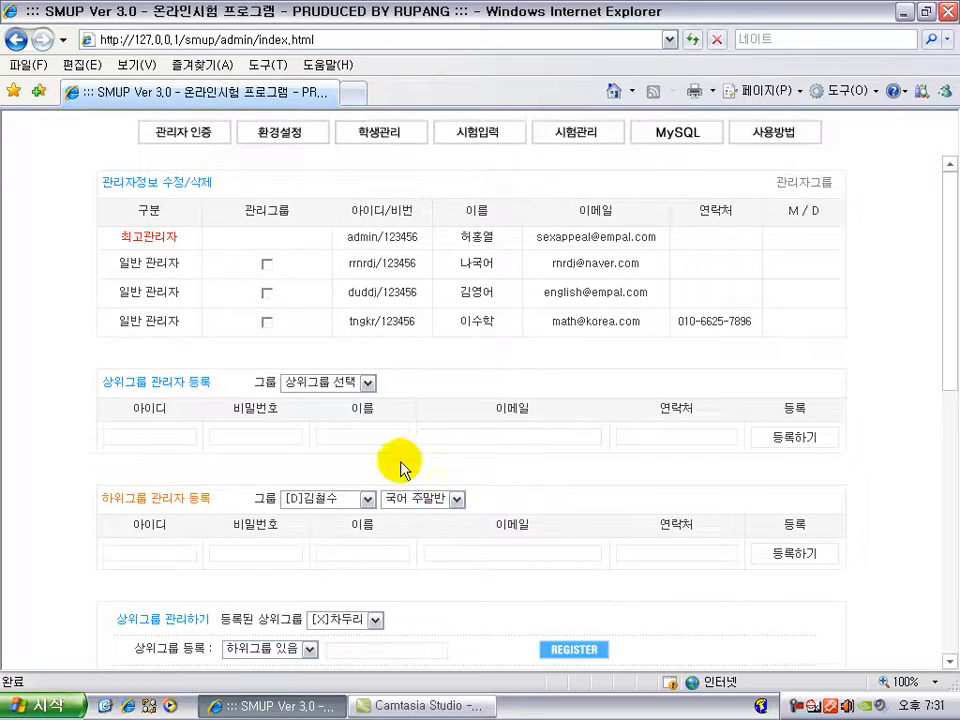
click(352, 497)
click(403, 500)
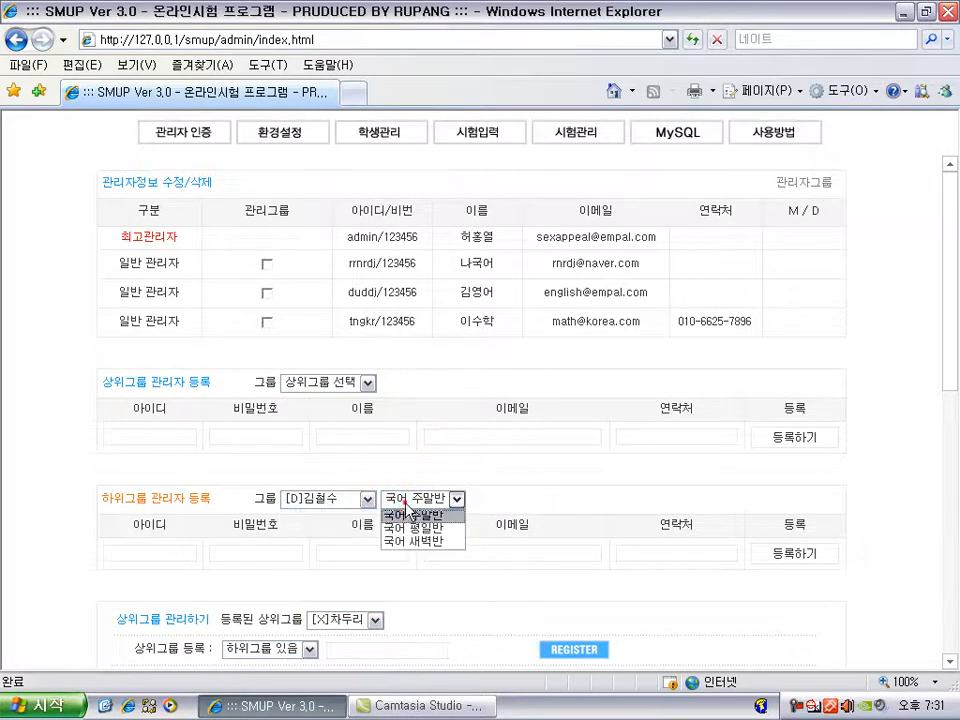
click(411, 386)
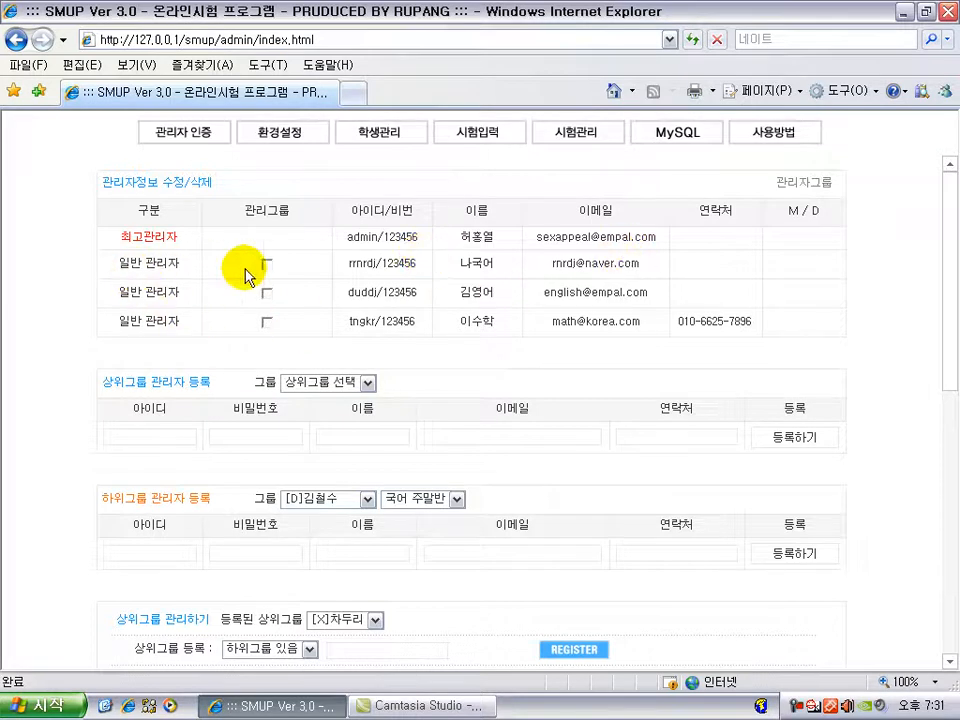
scroll(430, 427, down, 3)
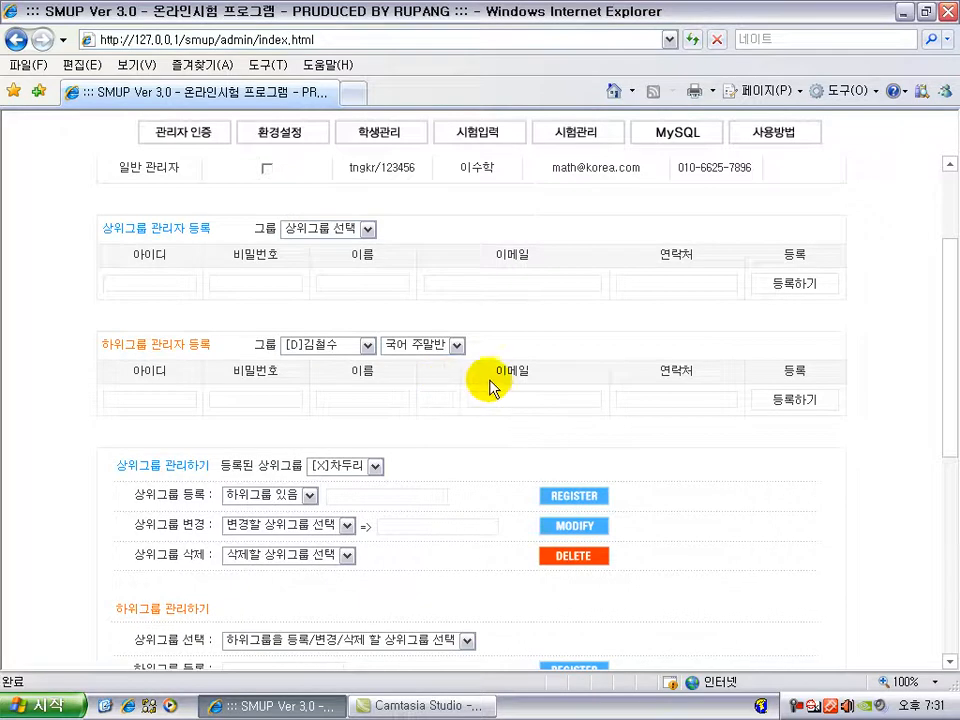
scroll(583, 400, up, 3)
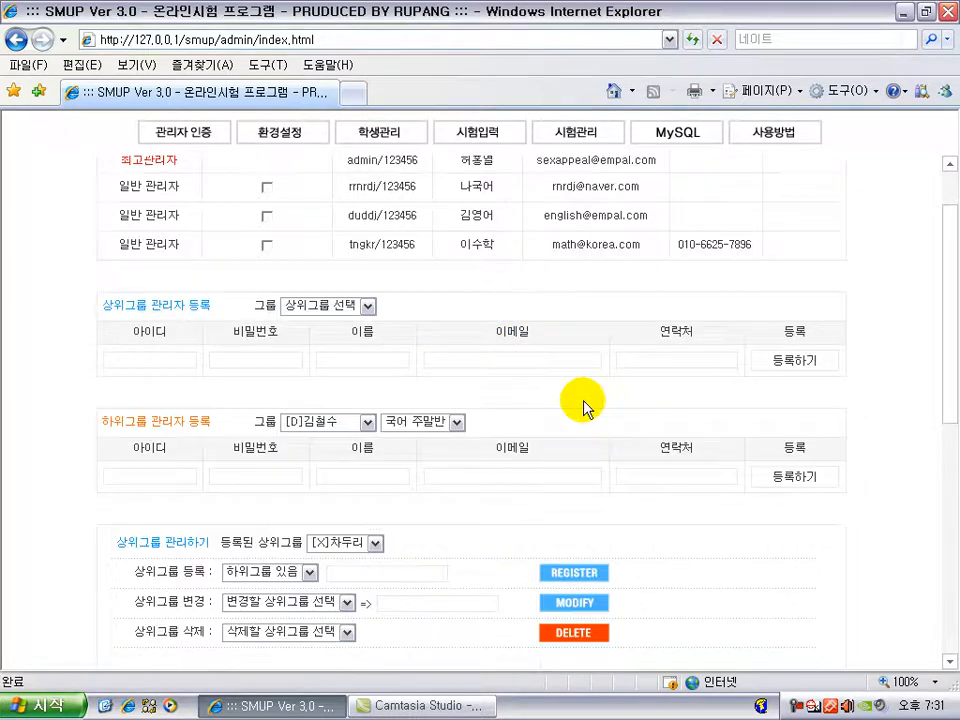
Step: Mark the second administrator for a group change and preview [D]김철수's subgroups
click(481, 262)
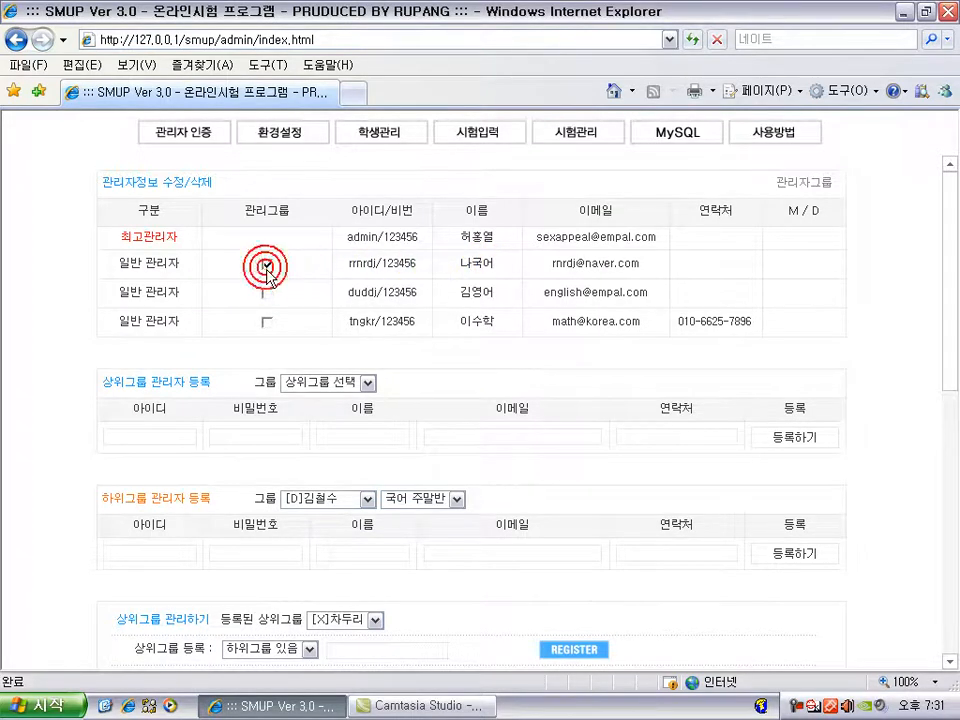
click(804, 188)
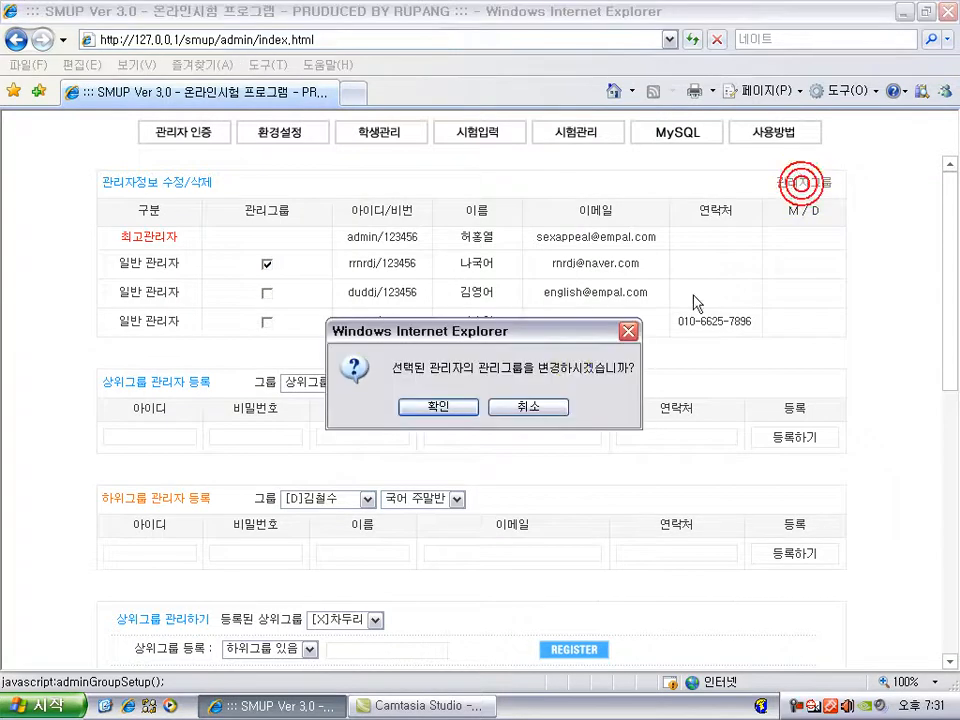
click(446, 405)
click(372, 318)
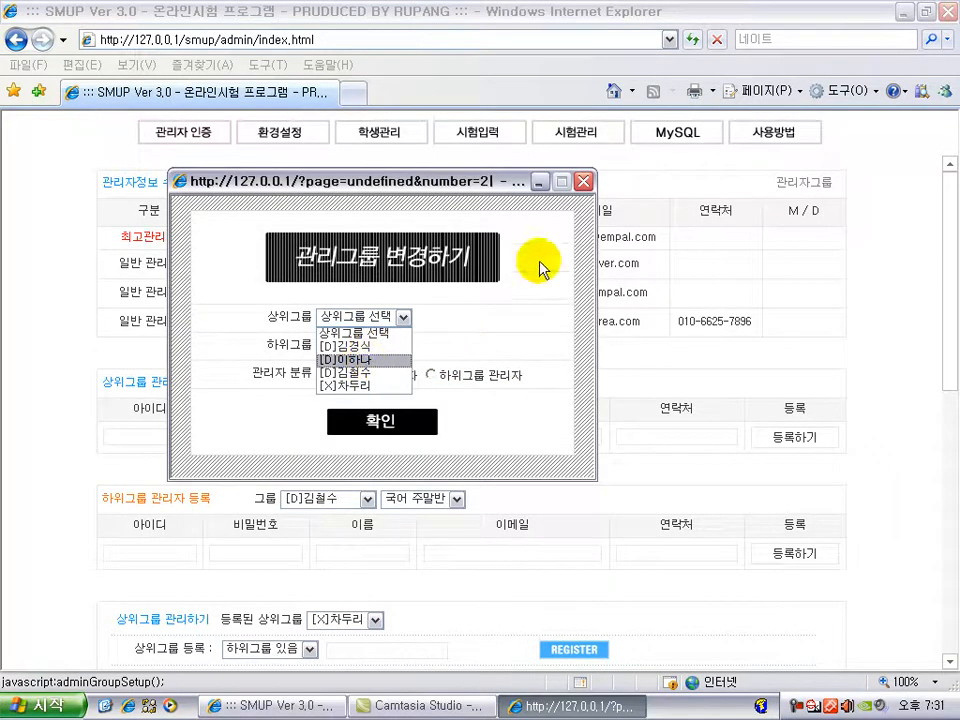
click(584, 183)
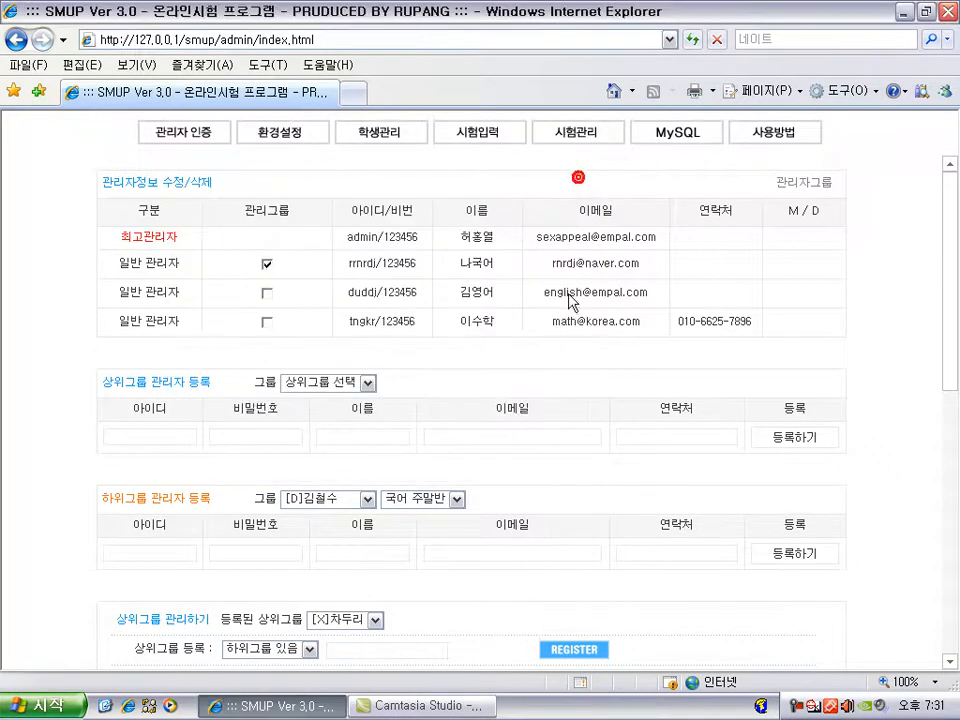
click(346, 500)
click(343, 554)
click(456, 499)
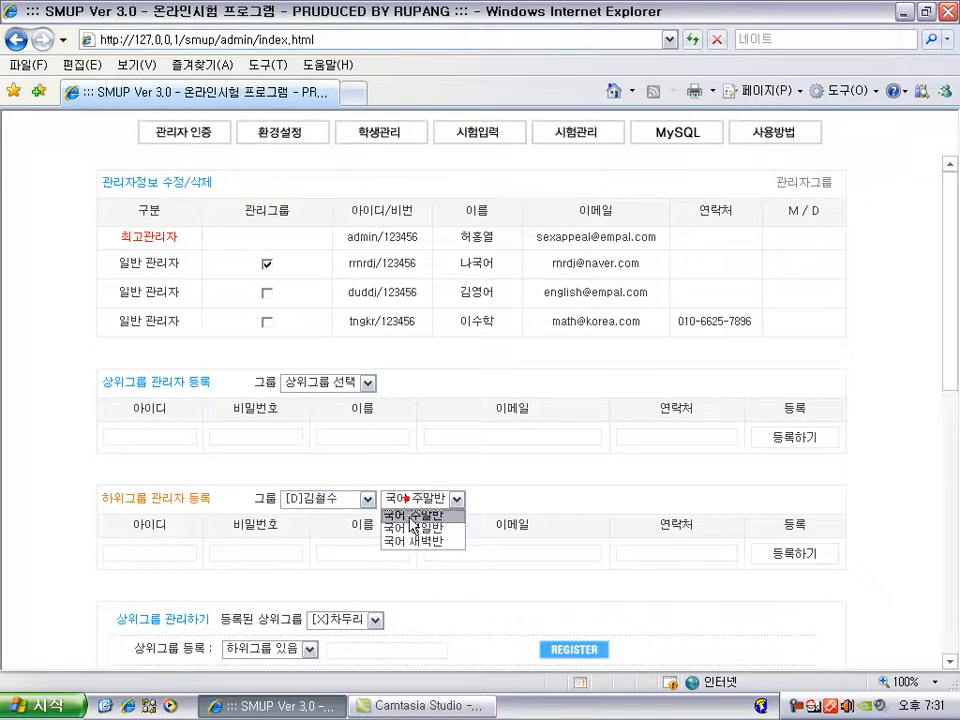
click(371, 470)
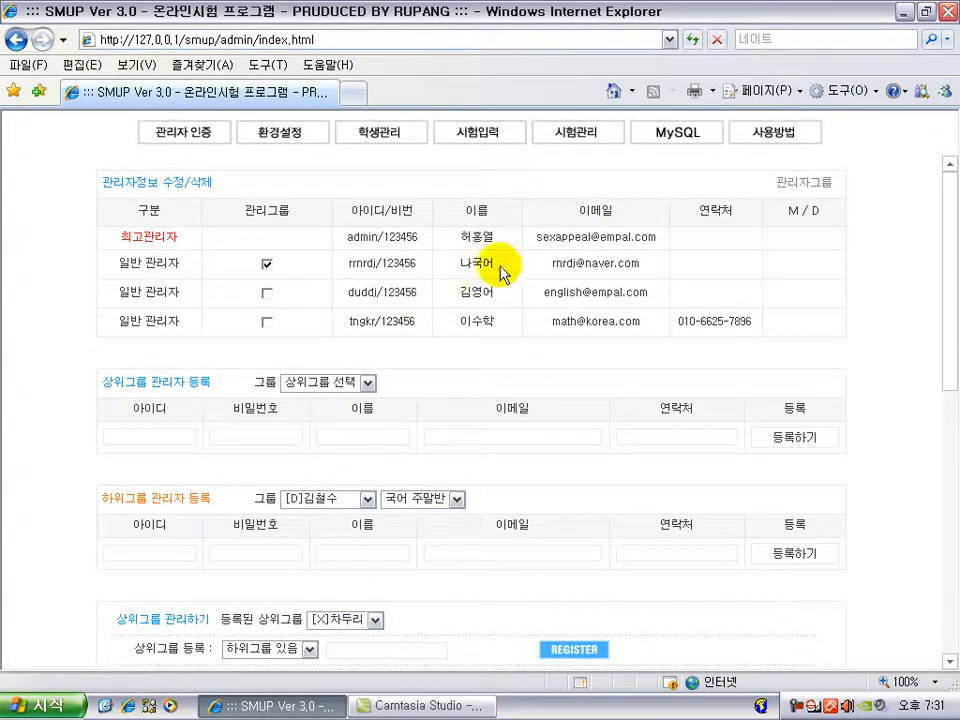
Step: Save the second administrator as upper-group admin of [D]김철수 with subgroup 국어 주말반
click(812, 184)
click(430, 410)
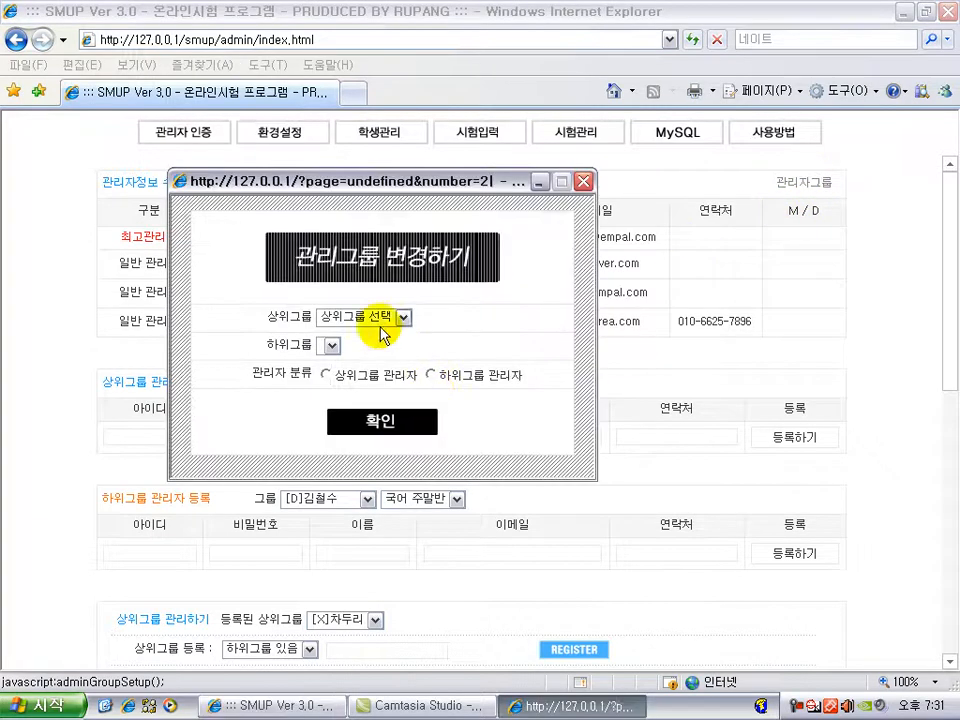
click(357, 317)
click(358, 372)
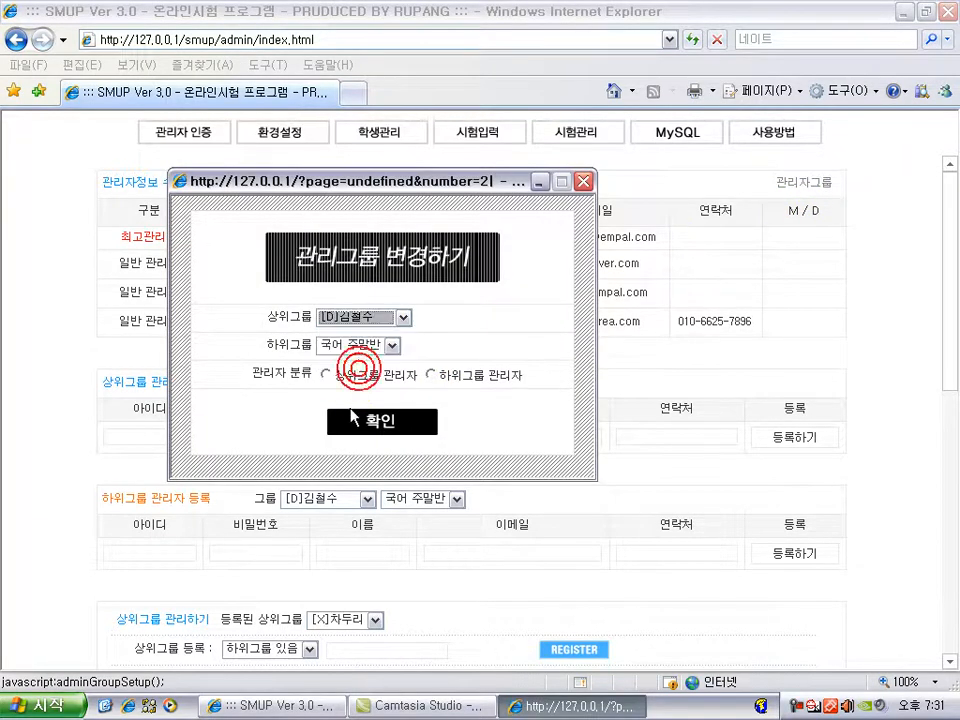
click(370, 351)
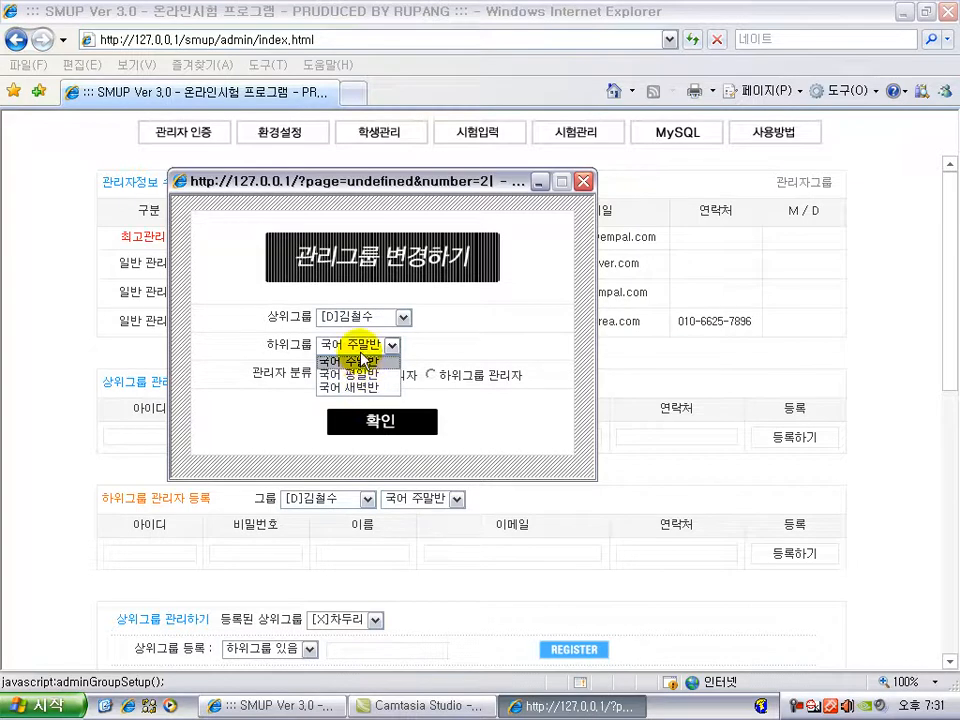
click(360, 362)
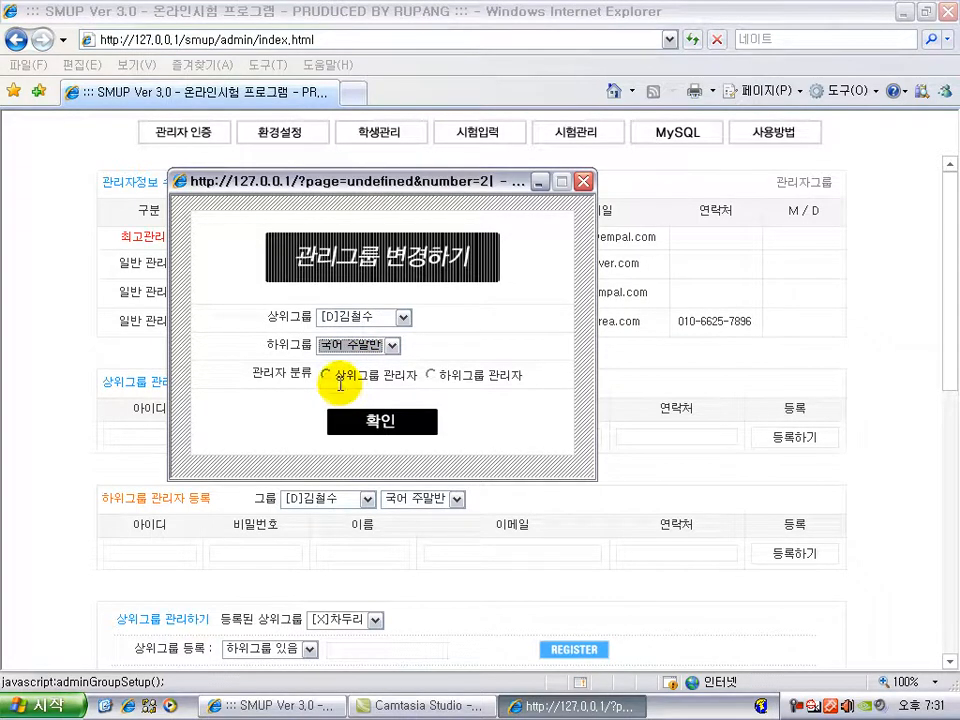
click(327, 376)
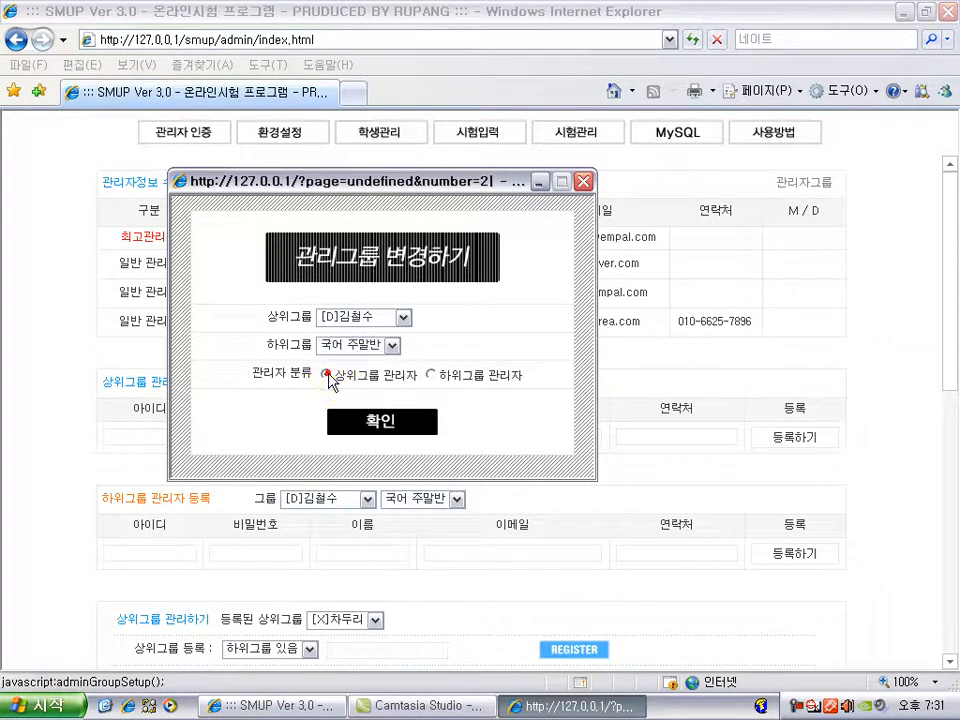
click(390, 422)
click(395, 322)
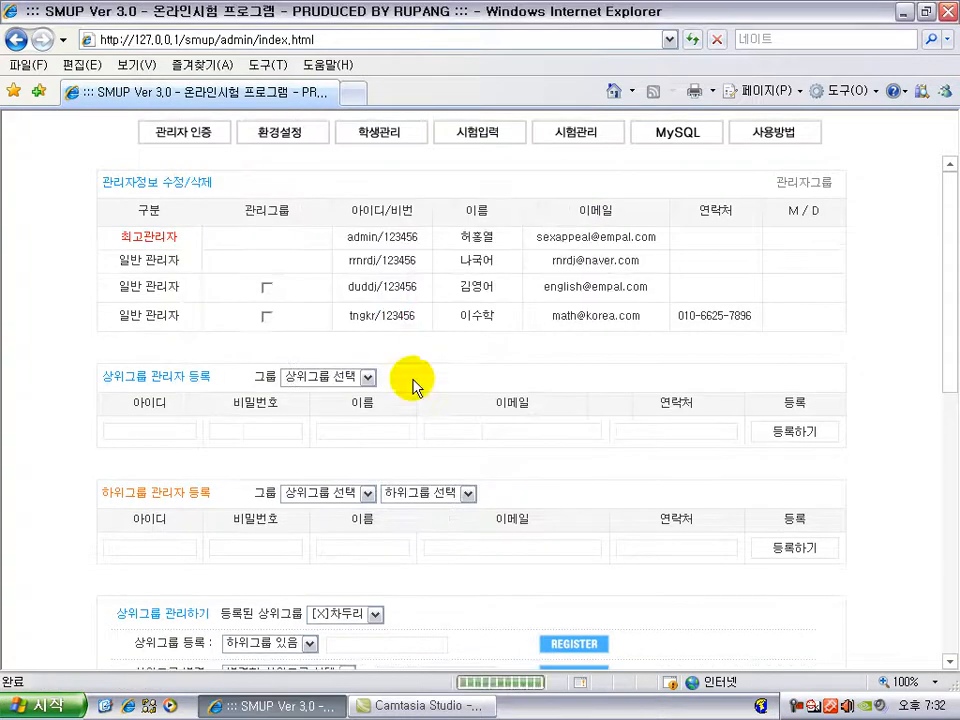
click(268, 266)
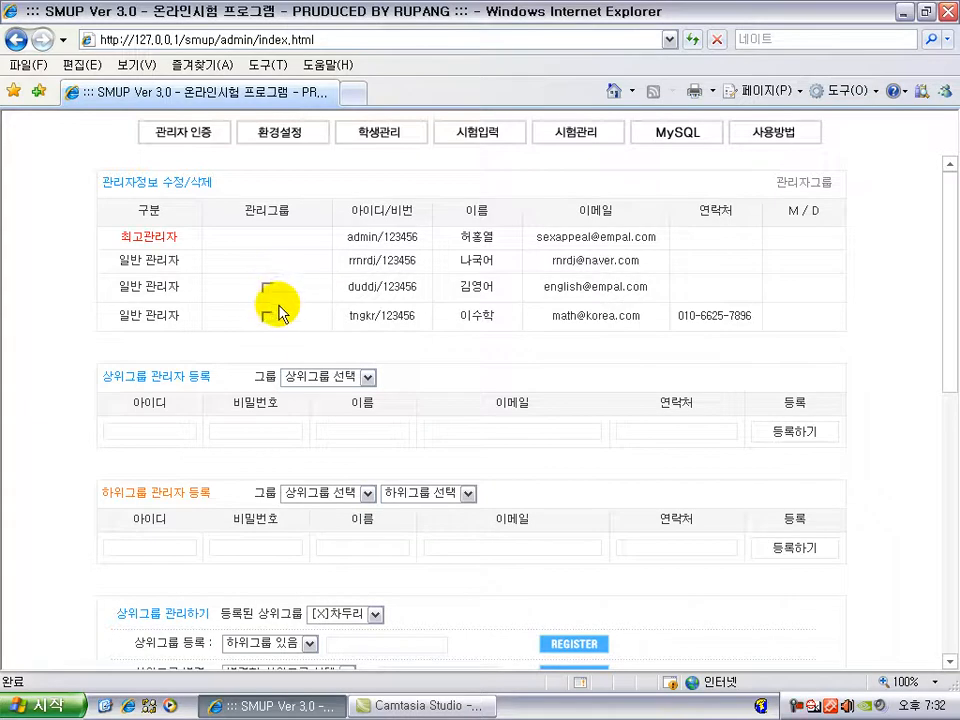
click(367, 492)
click(362, 520)
click(334, 499)
click(332, 520)
click(366, 493)
click(343, 550)
click(390, 494)
click(359, 464)
click(266, 287)
click(803, 188)
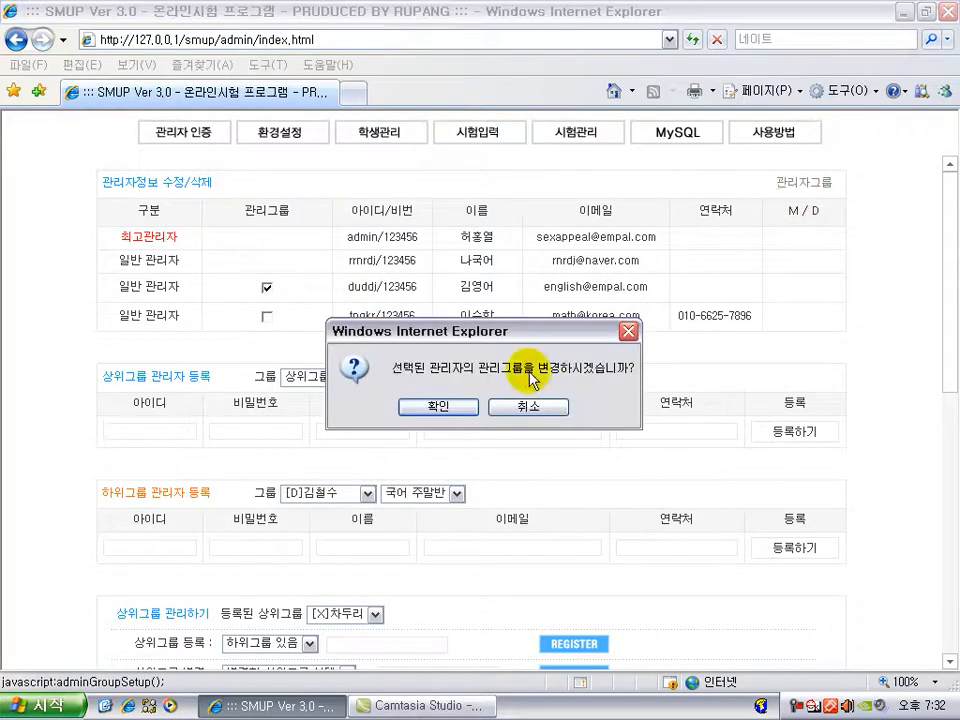
click(439, 401)
click(360, 317)
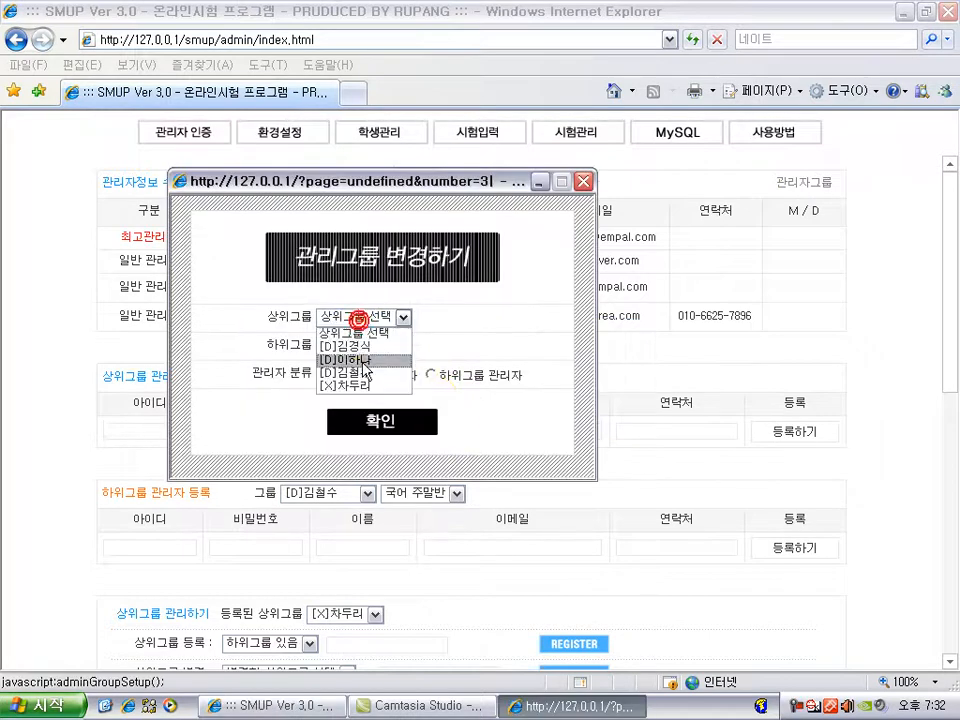
click(360, 358)
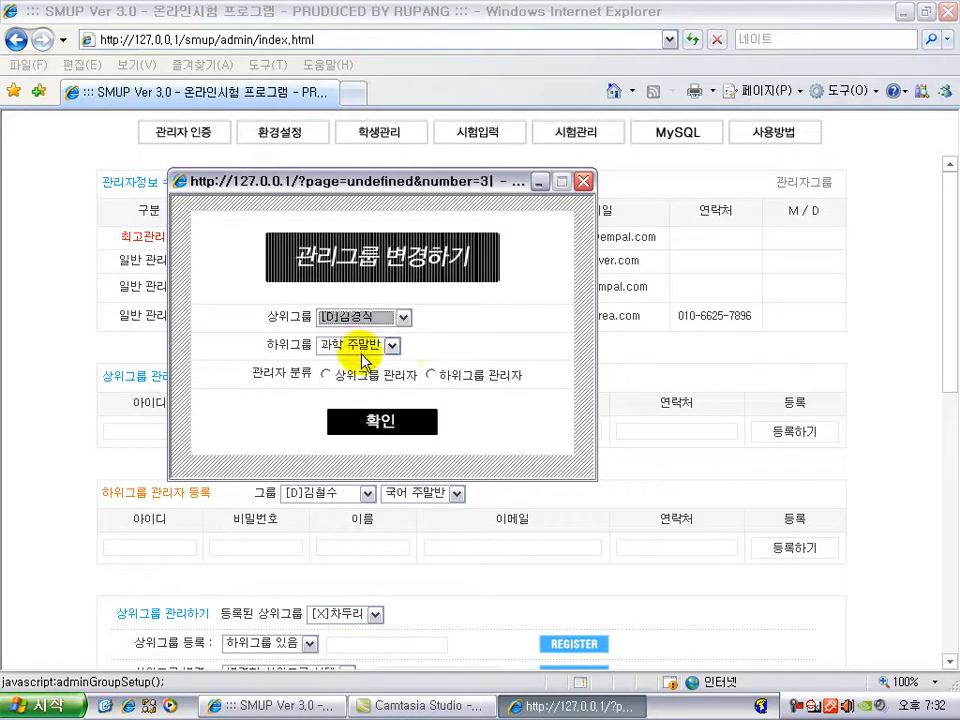
click(328, 376)
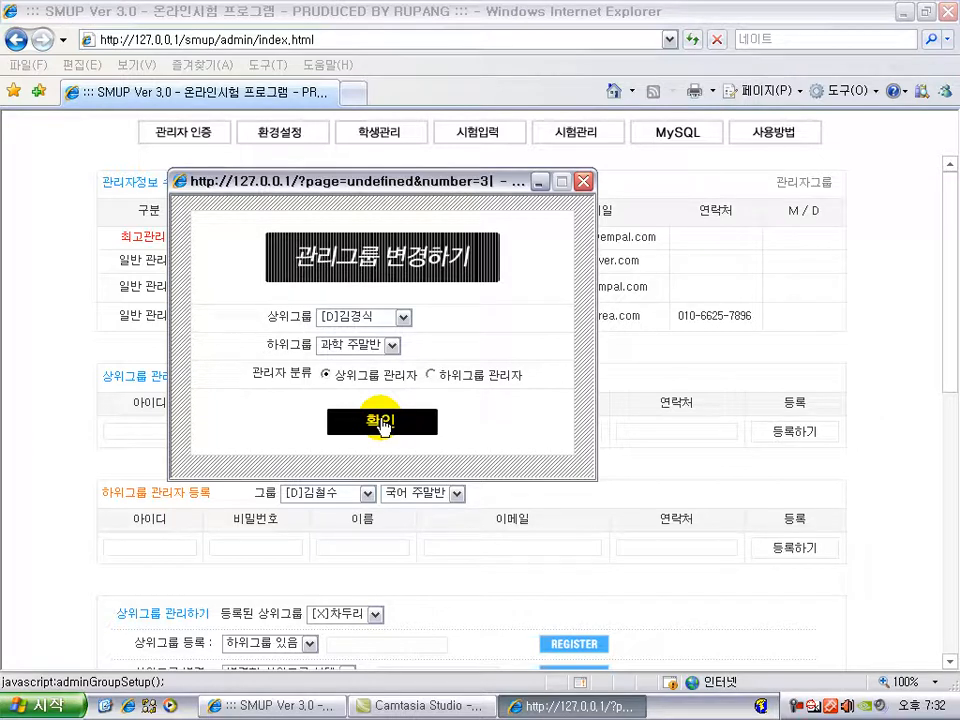
click(381, 423)
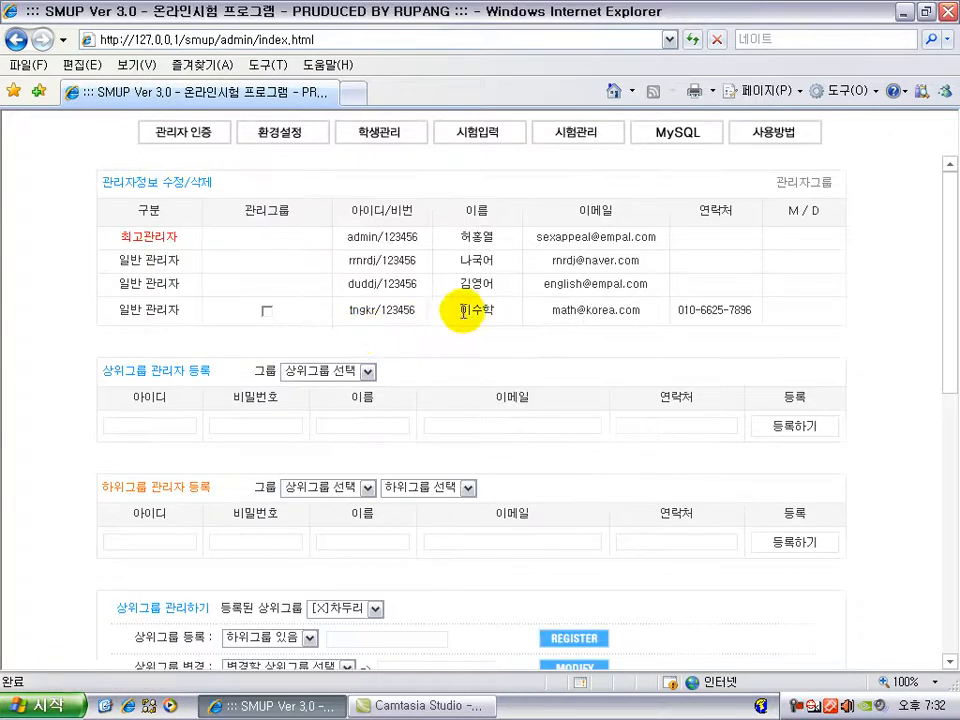
click(330, 487)
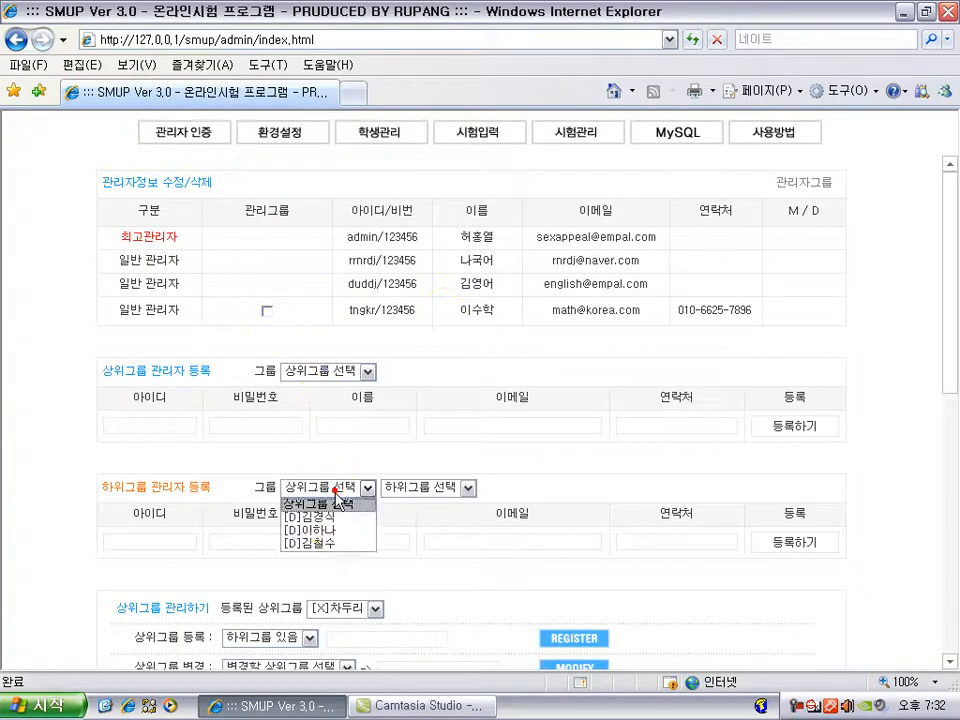
click(335, 527)
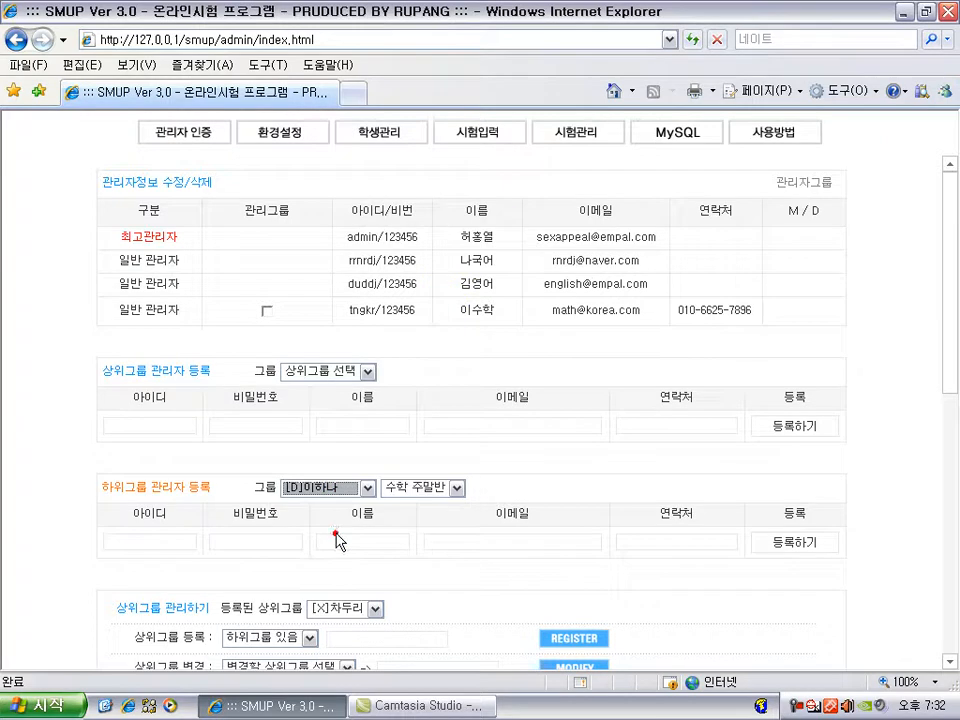
click(266, 311)
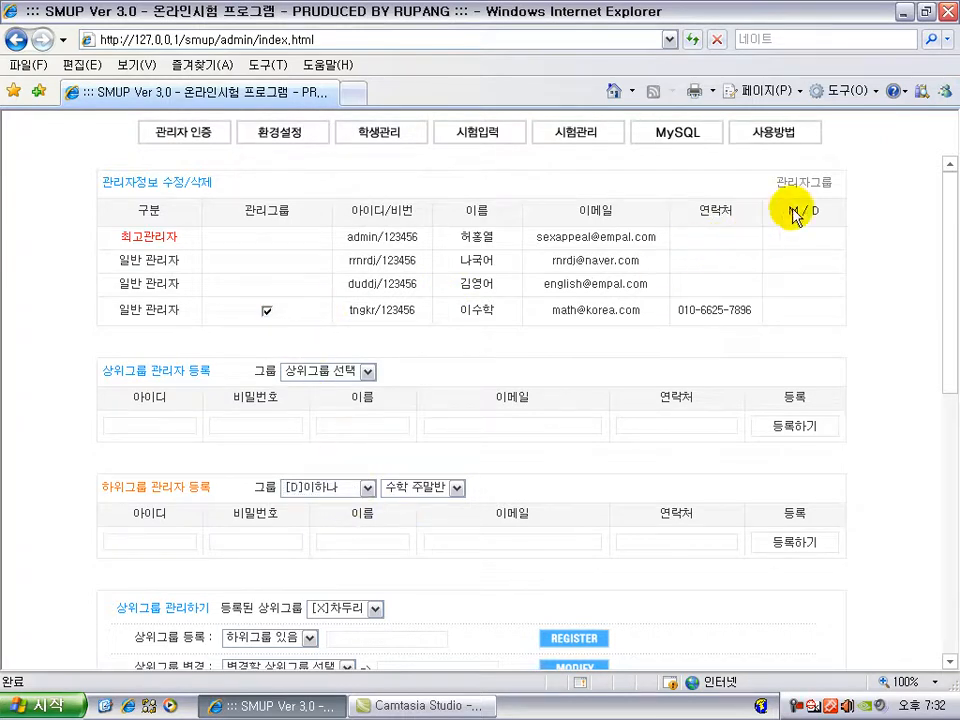
click(812, 185)
click(432, 408)
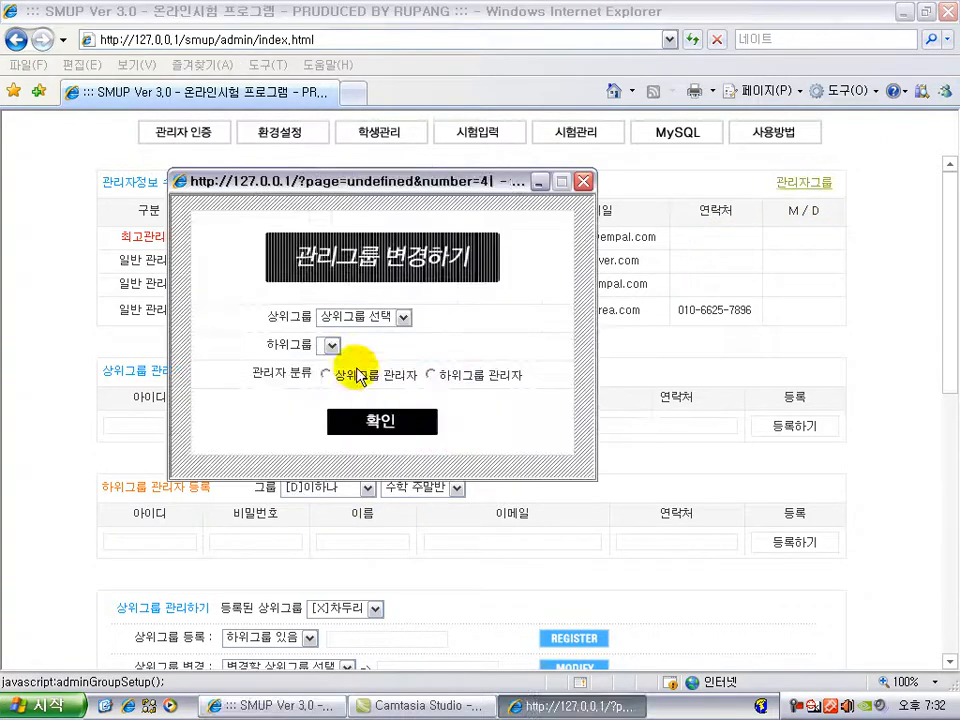
click(349, 317)
click(357, 360)
click(357, 346)
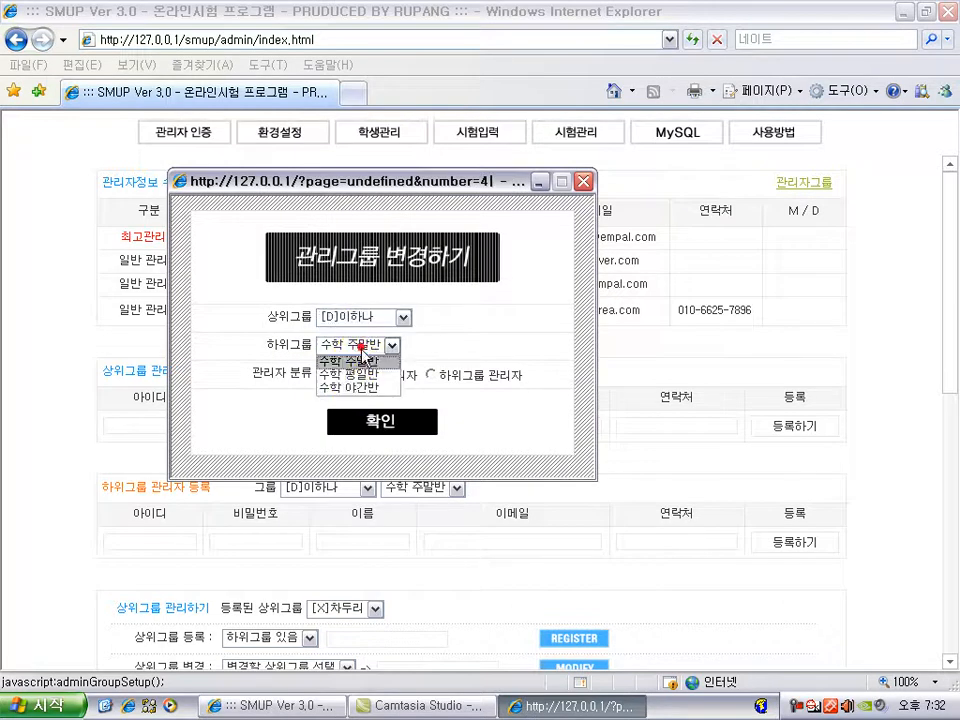
click(364, 388)
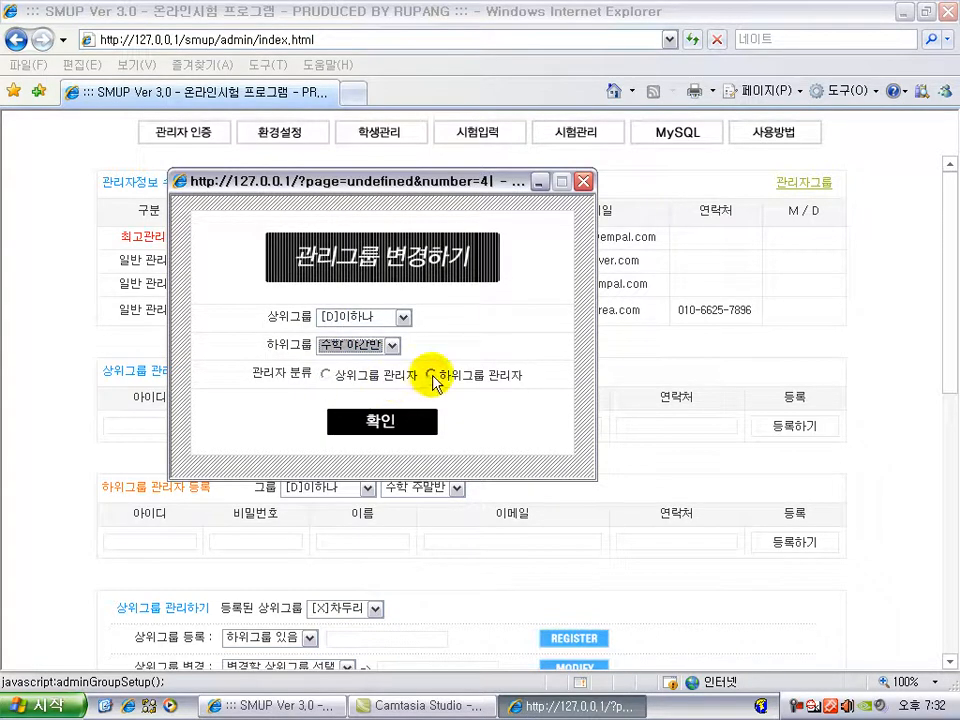
click(431, 376)
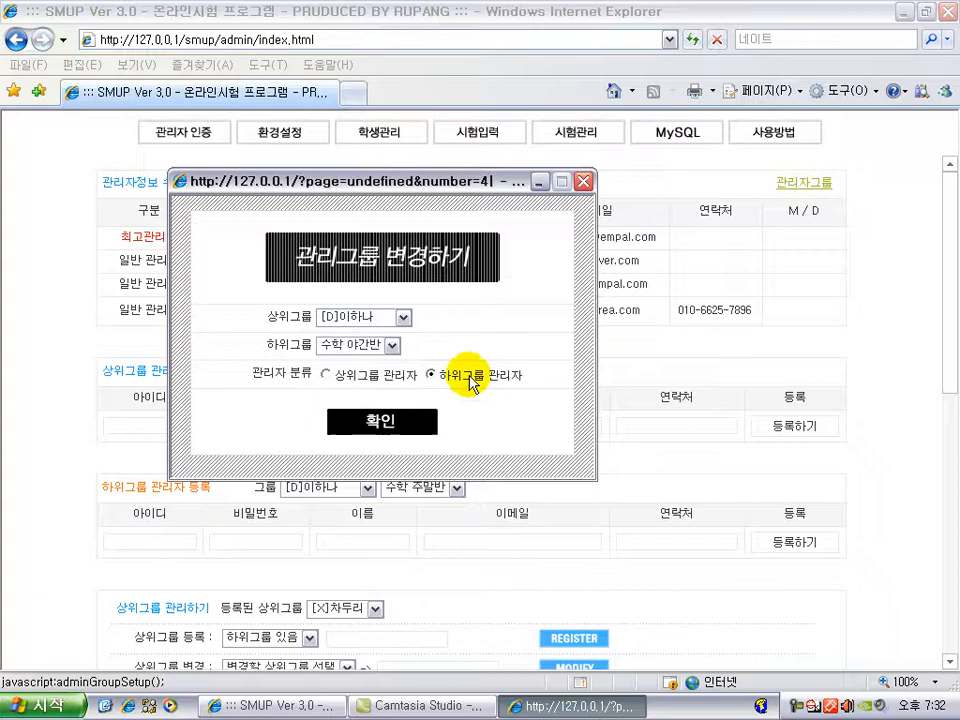
click(384, 422)
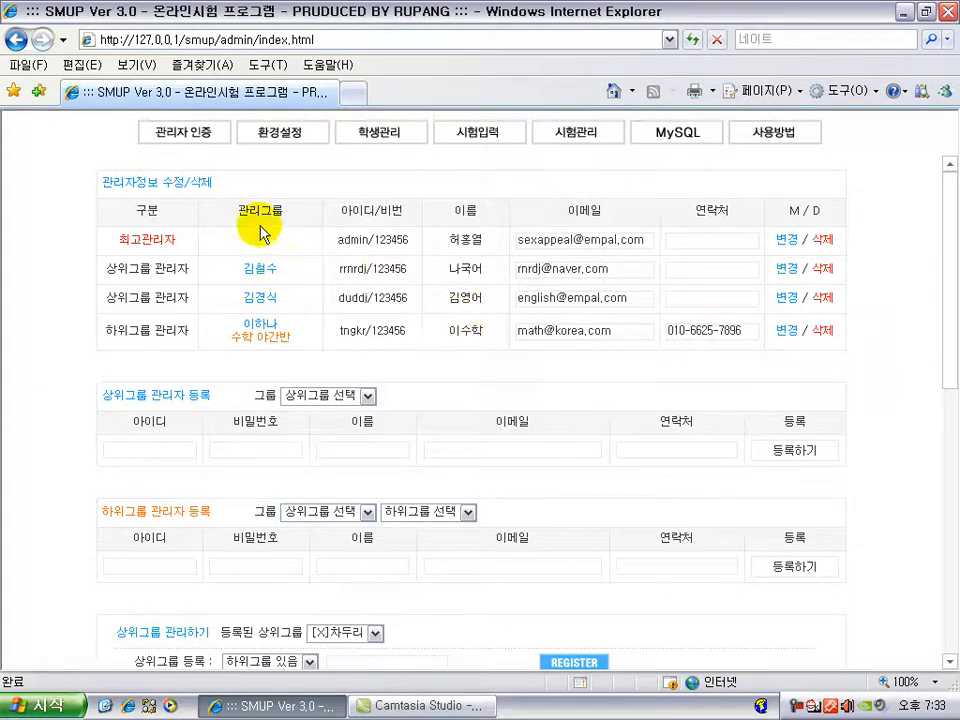
click(288, 339)
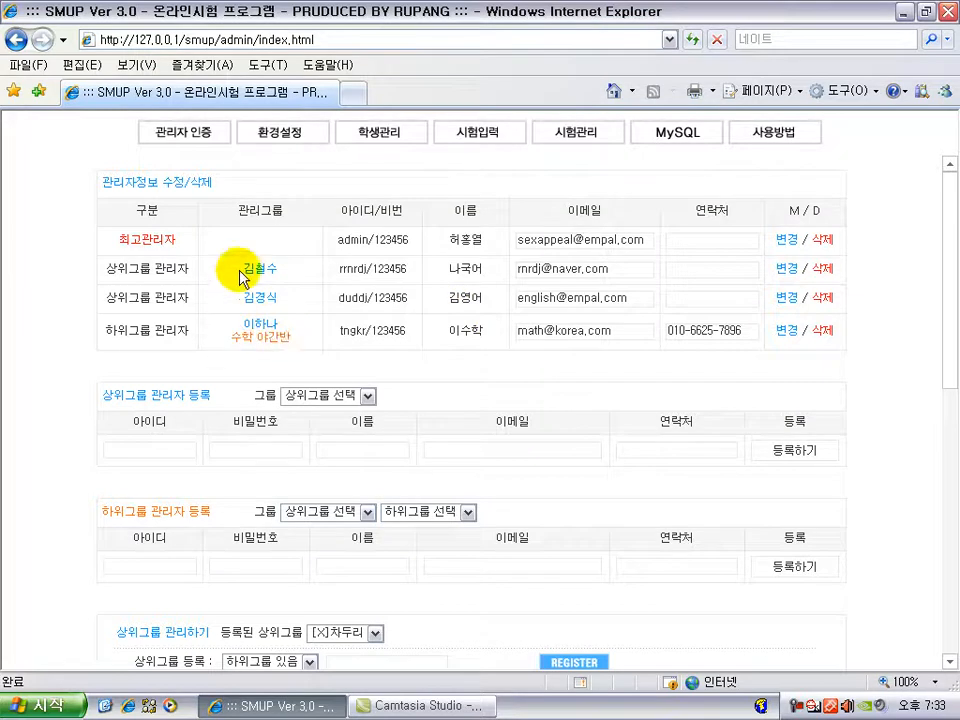
click(286, 339)
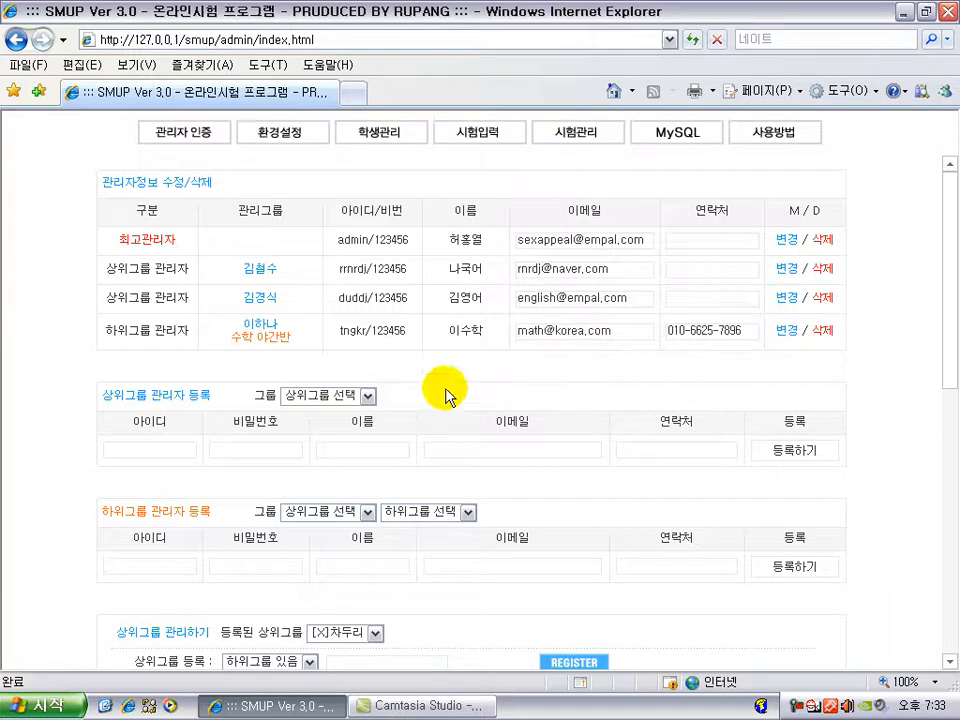
scroll(476, 364, down, 6)
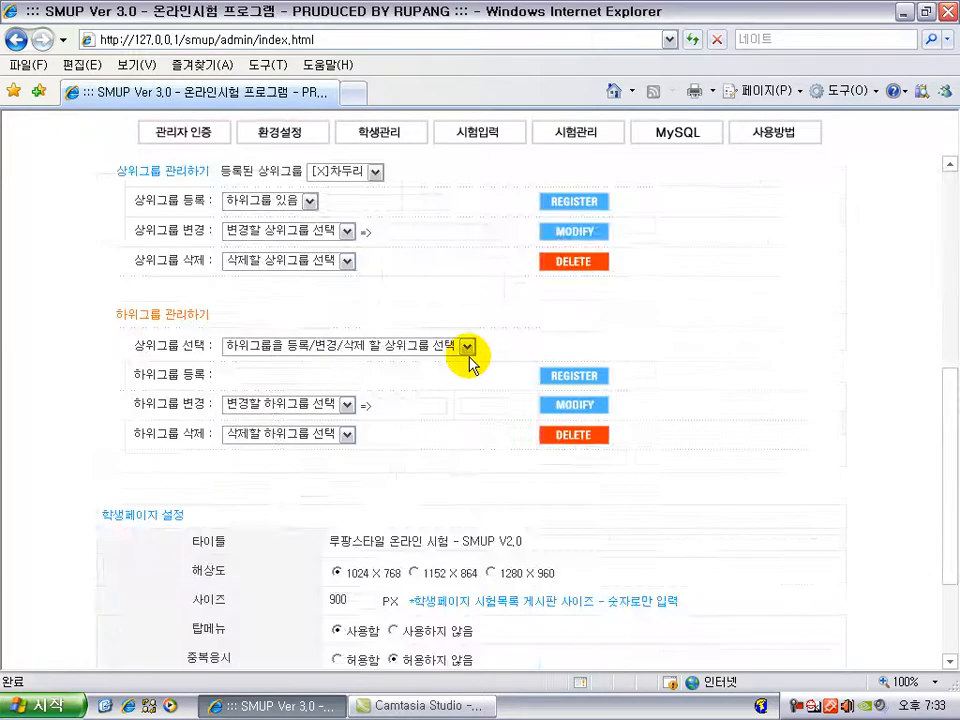
scroll(508, 497, up, 6)
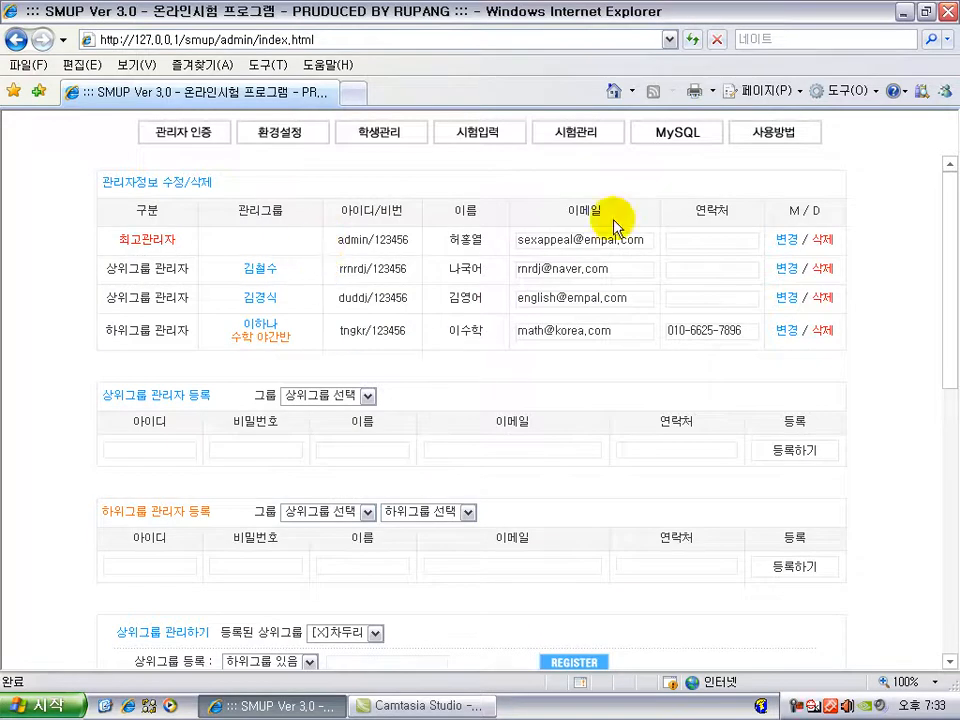
click(174, 448)
click(111, 450)
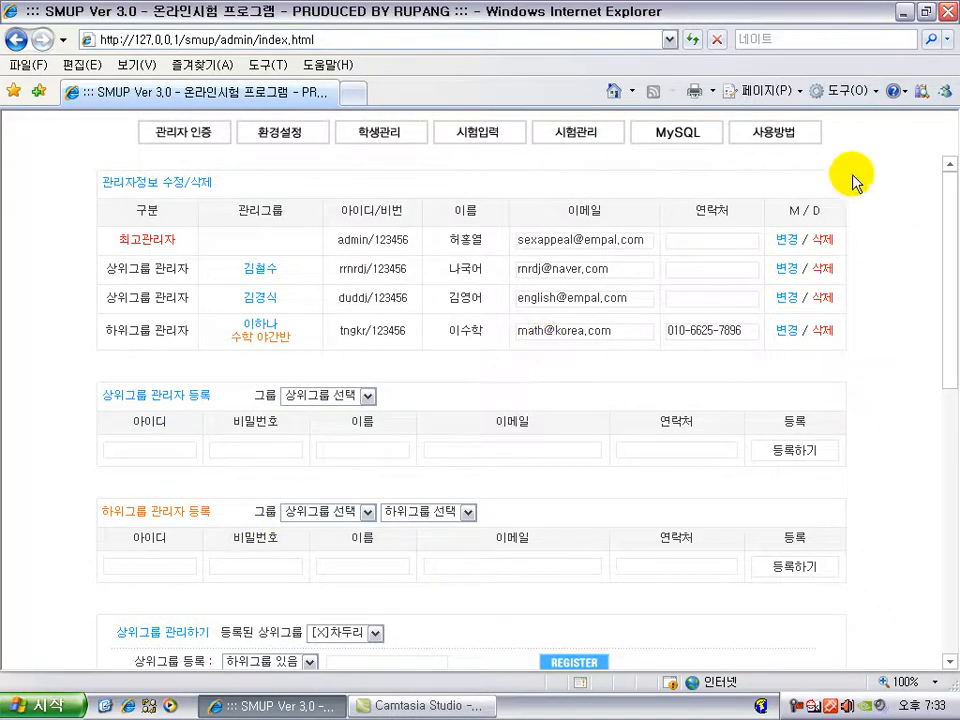
scroll(465, 459, down, 6)
scroll(535, 462, up, 4)
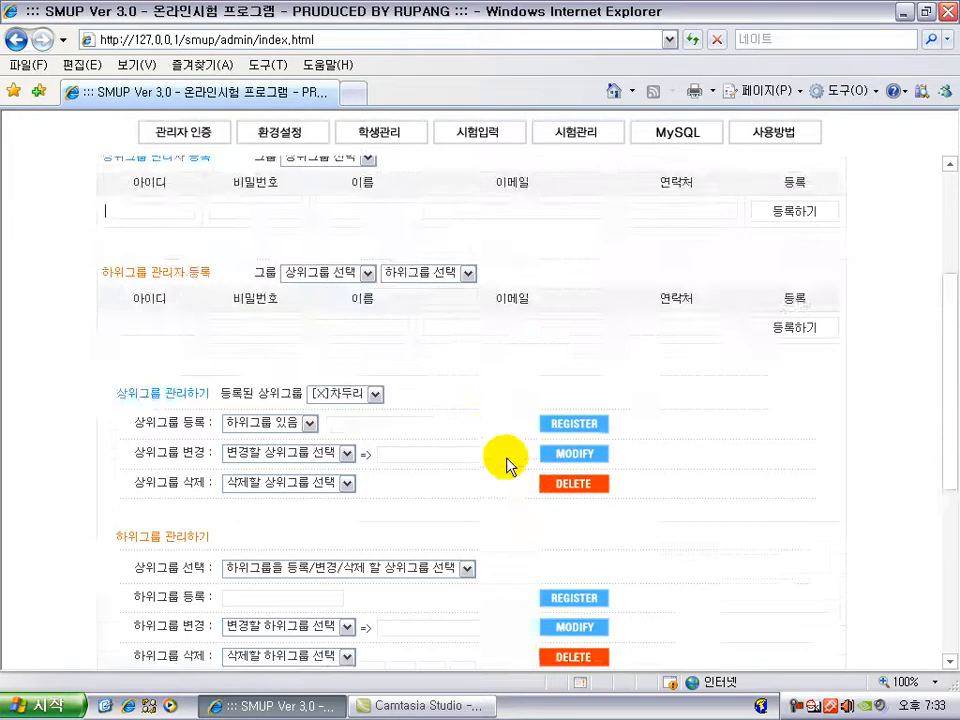
Step: Select [D]김철수 for upper-group deletion and list its subgroups in the subgroup-admin form
scroll(495, 458, down, 2)
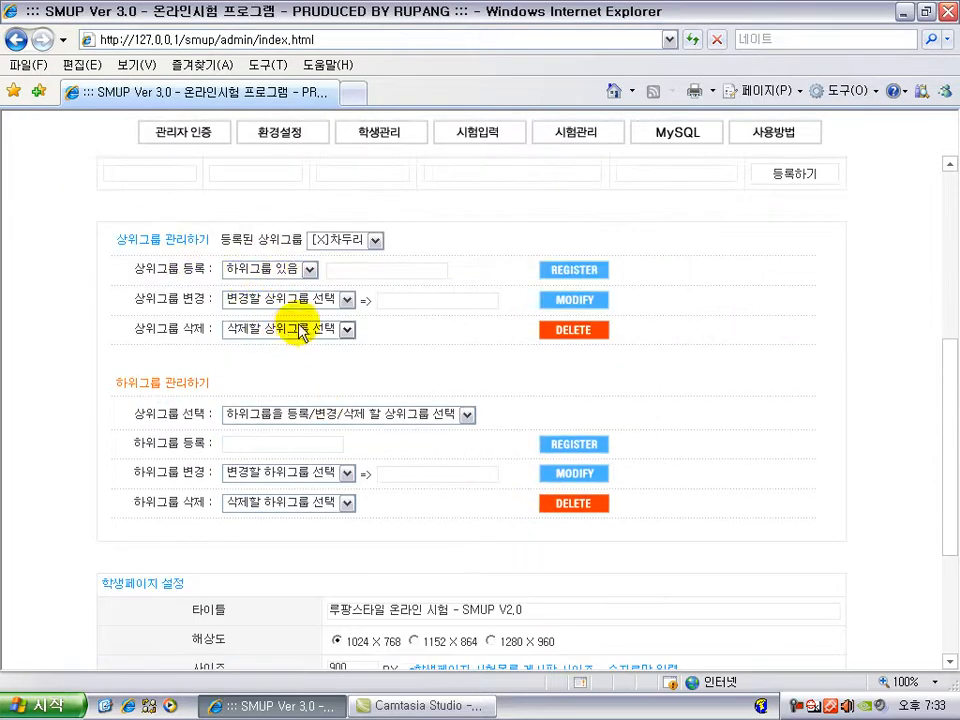
click(300, 299)
click(424, 337)
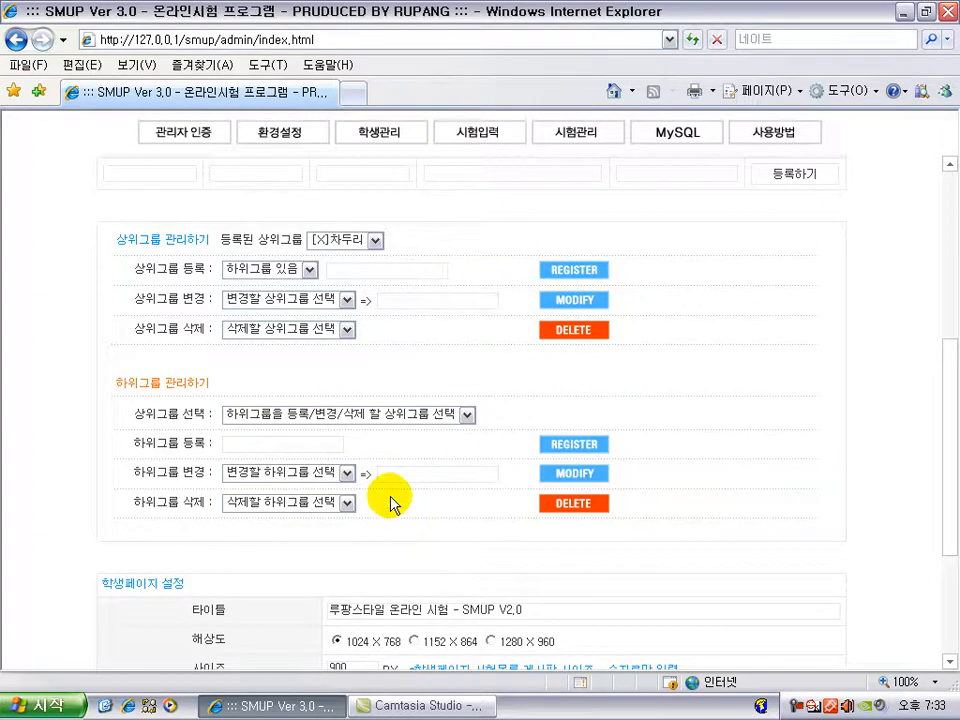
scroll(392, 508, up, 1)
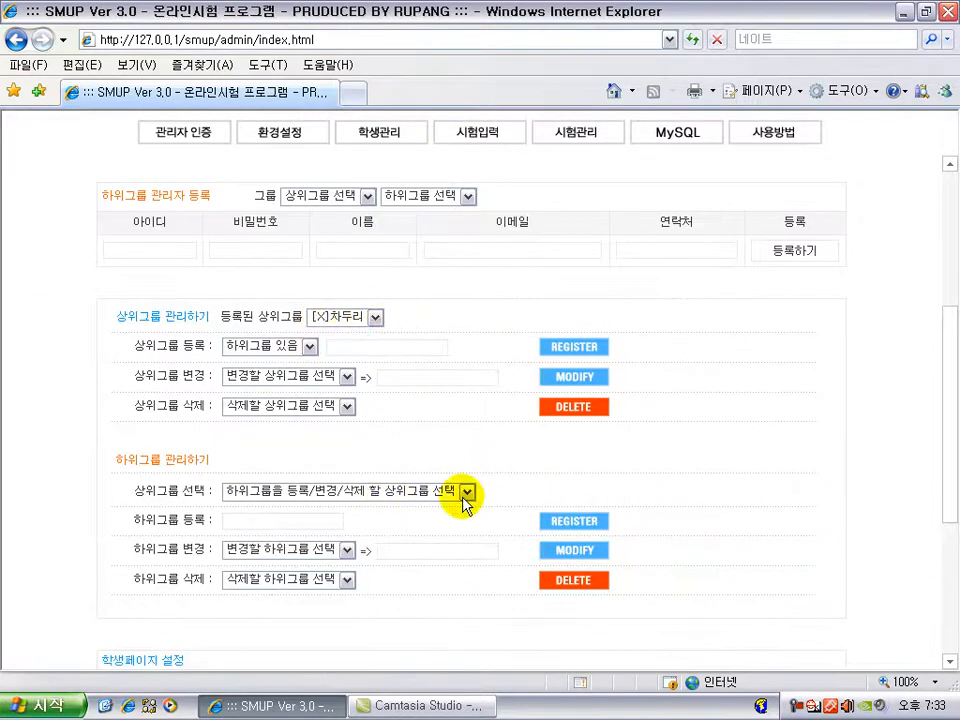
scroll(418, 530, down, 2)
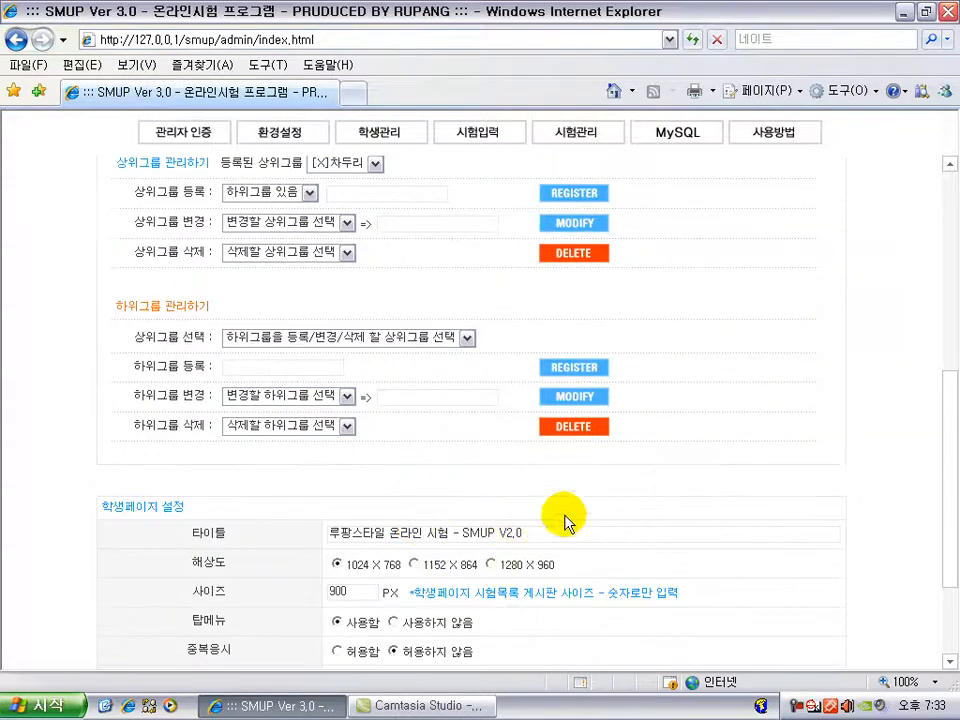
scroll(496, 527, up, 3)
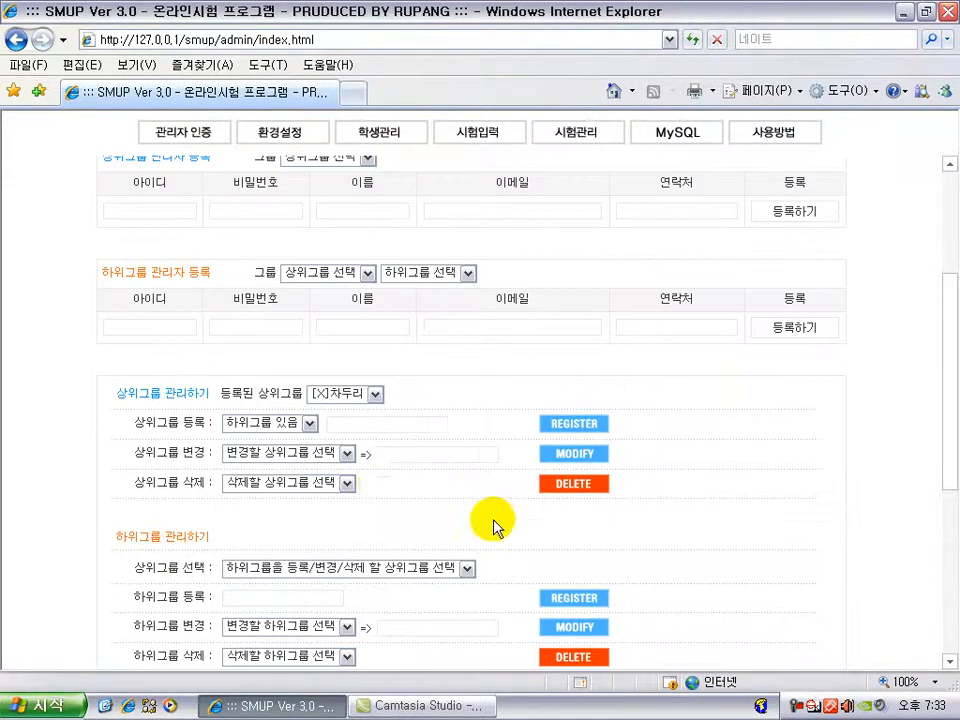
click(332, 485)
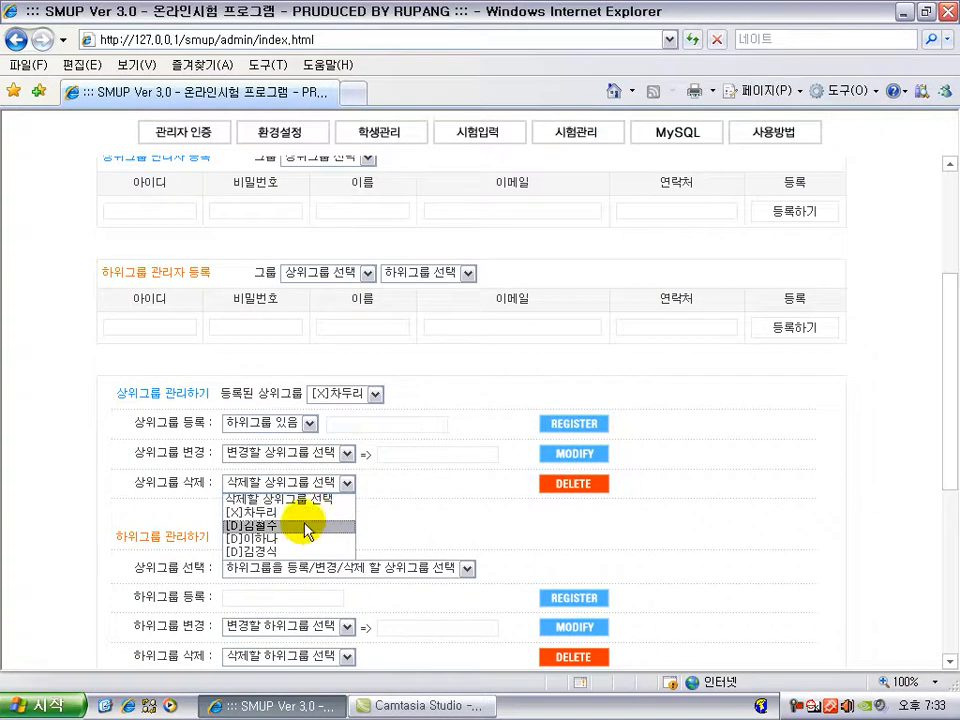
click(308, 524)
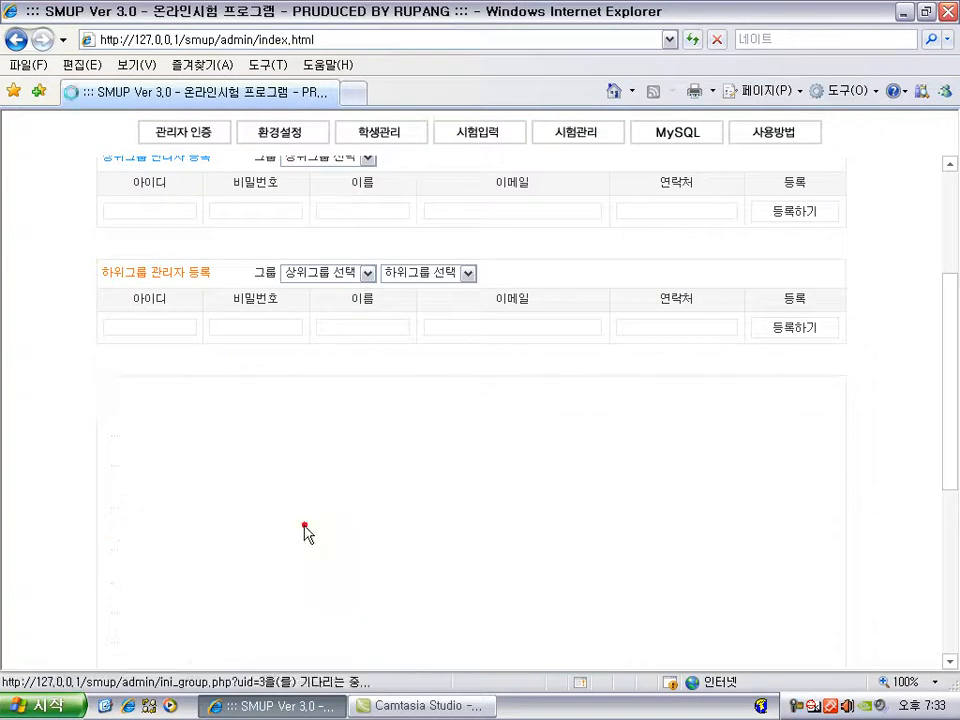
click(367, 273)
click(352, 327)
click(435, 274)
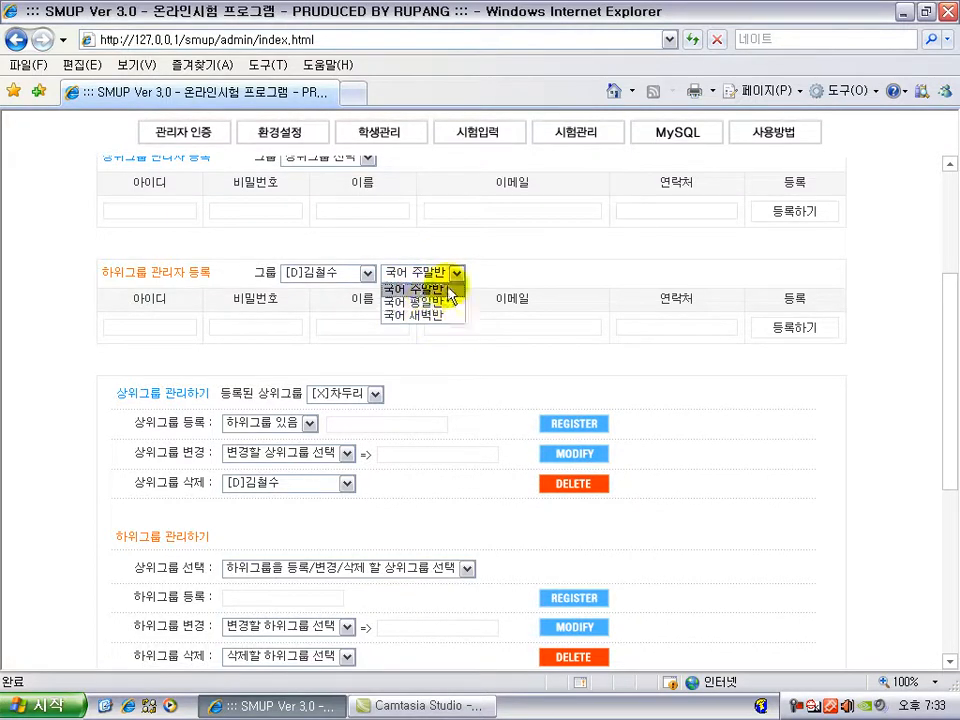
click(400, 503)
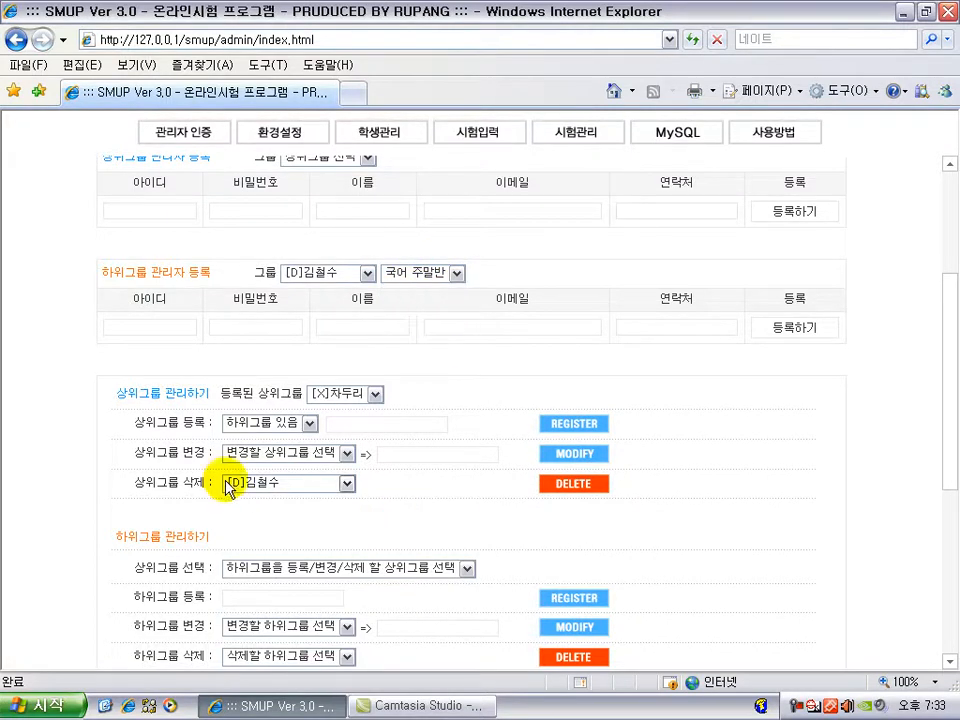
click(272, 488)
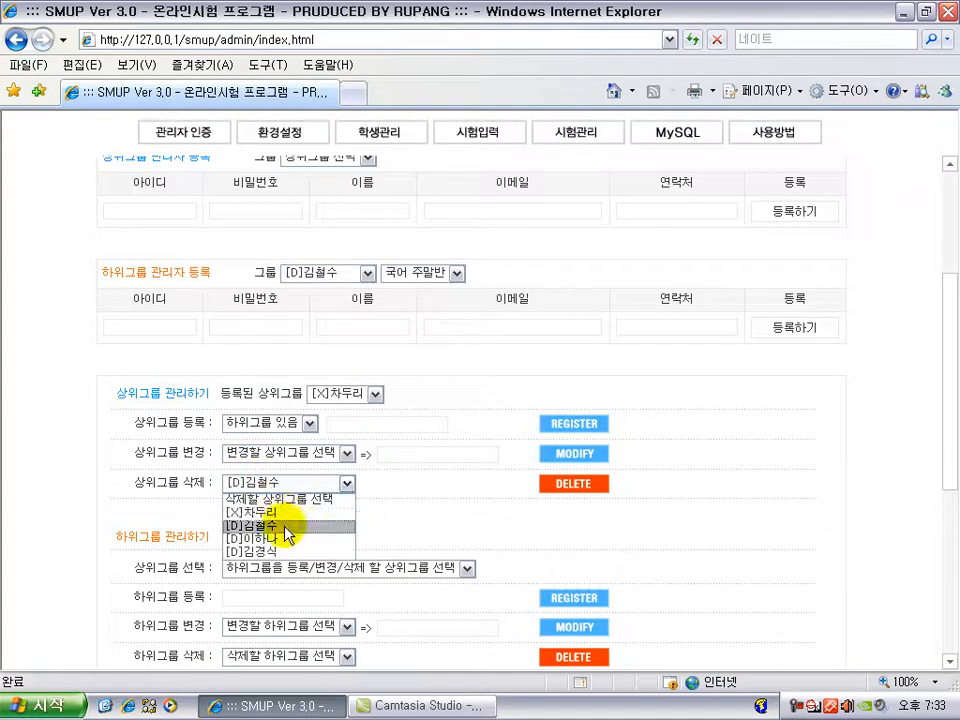
click(295, 529)
click(405, 497)
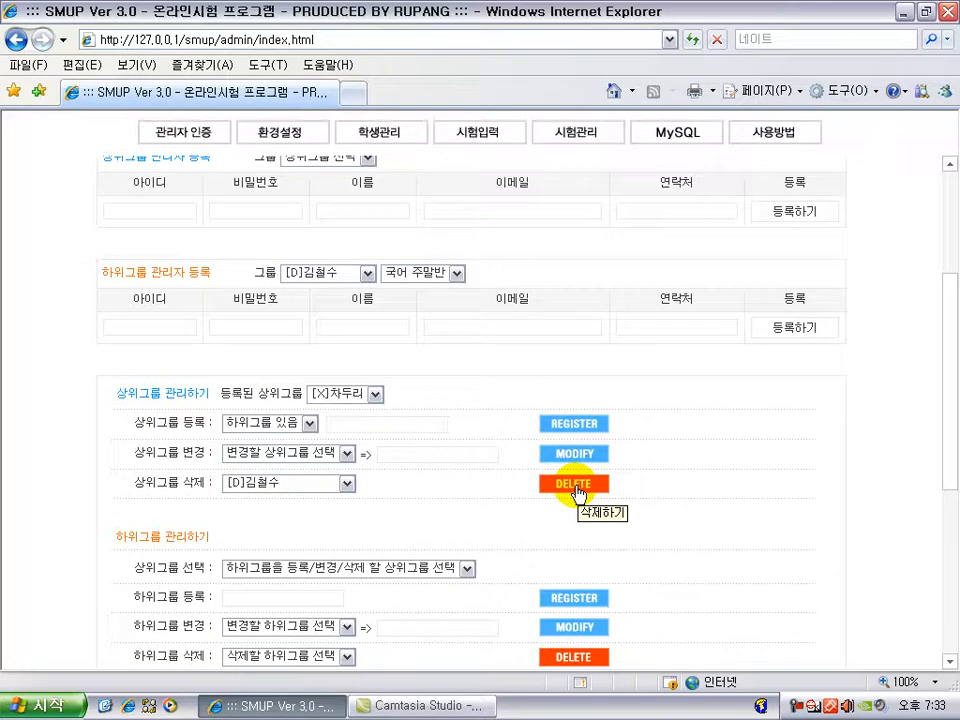
click(575, 488)
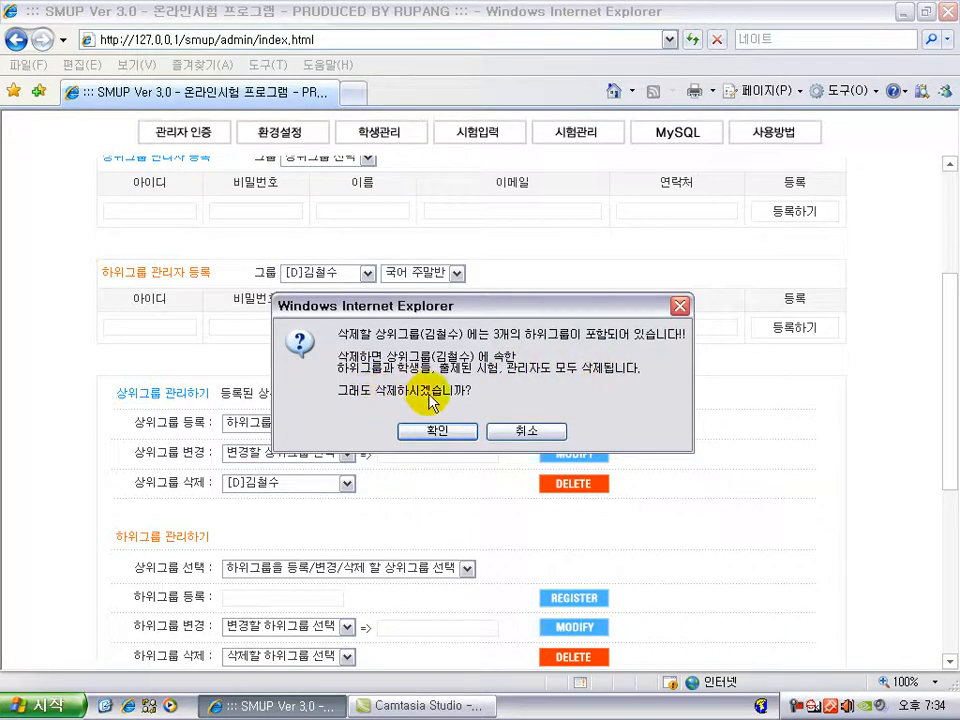
click(527, 435)
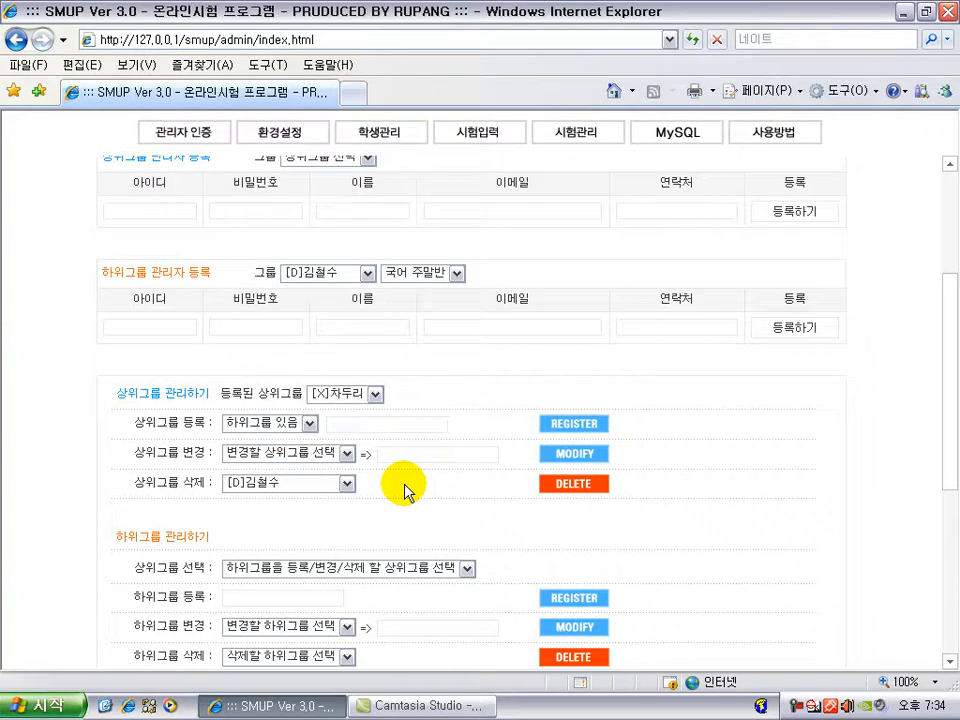
scroll(405, 490, down, 4)
scroll(369, 439, up, 1)
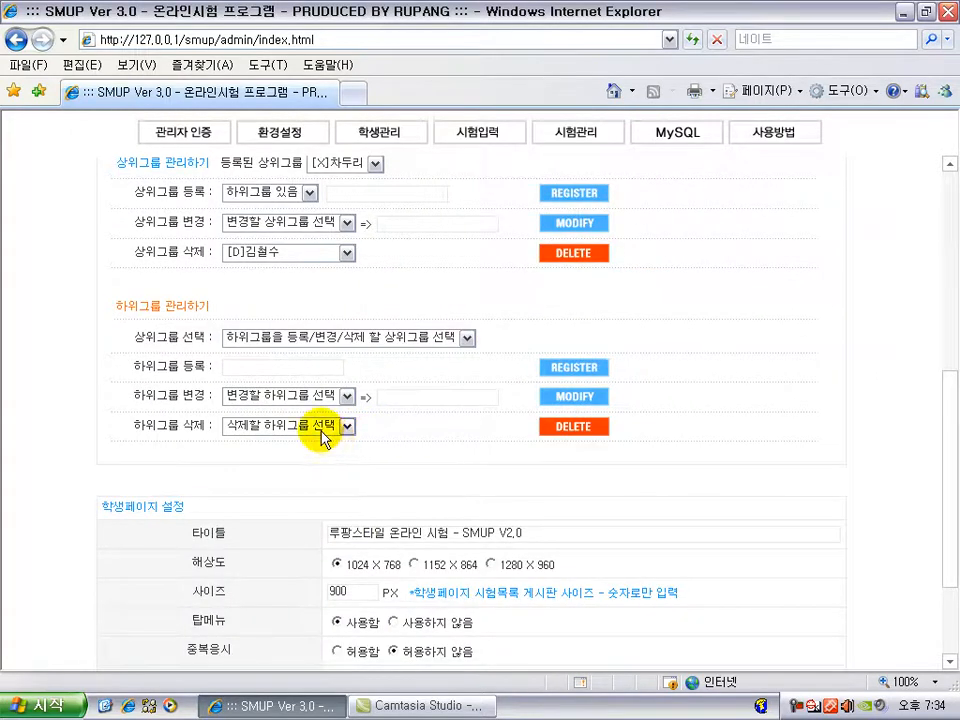
click(322, 430)
click(340, 338)
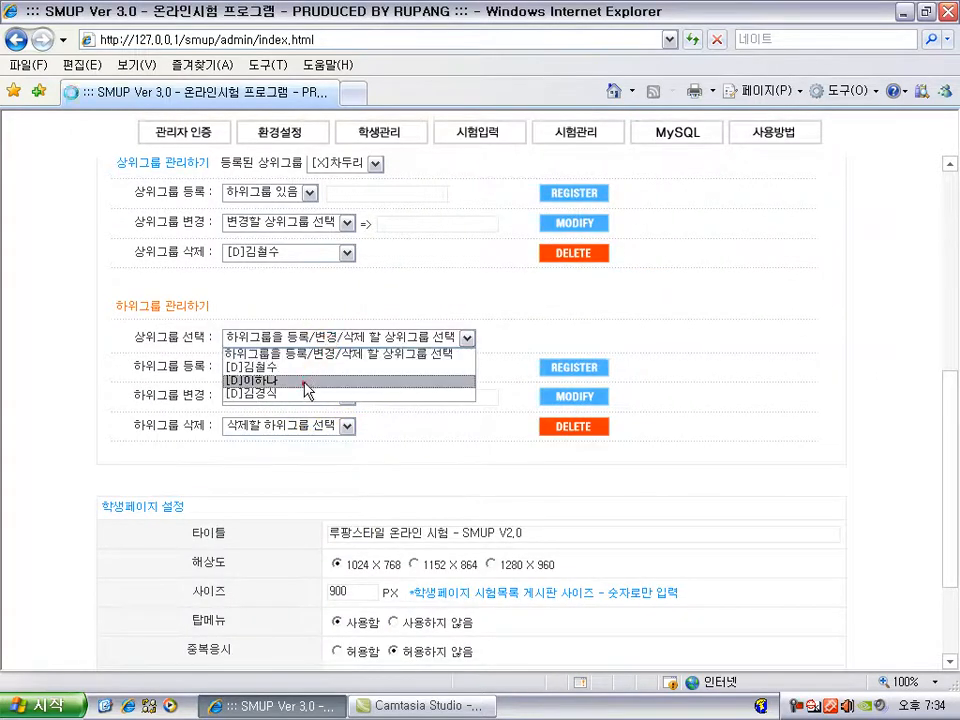
click(305, 382)
click(320, 426)
click(295, 465)
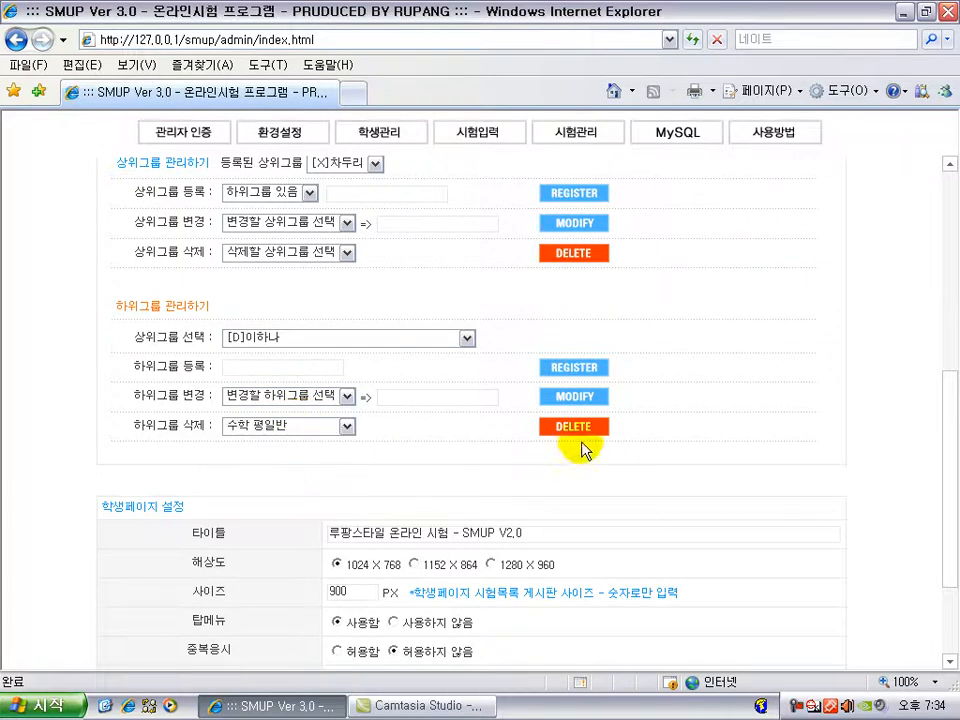
click(572, 427)
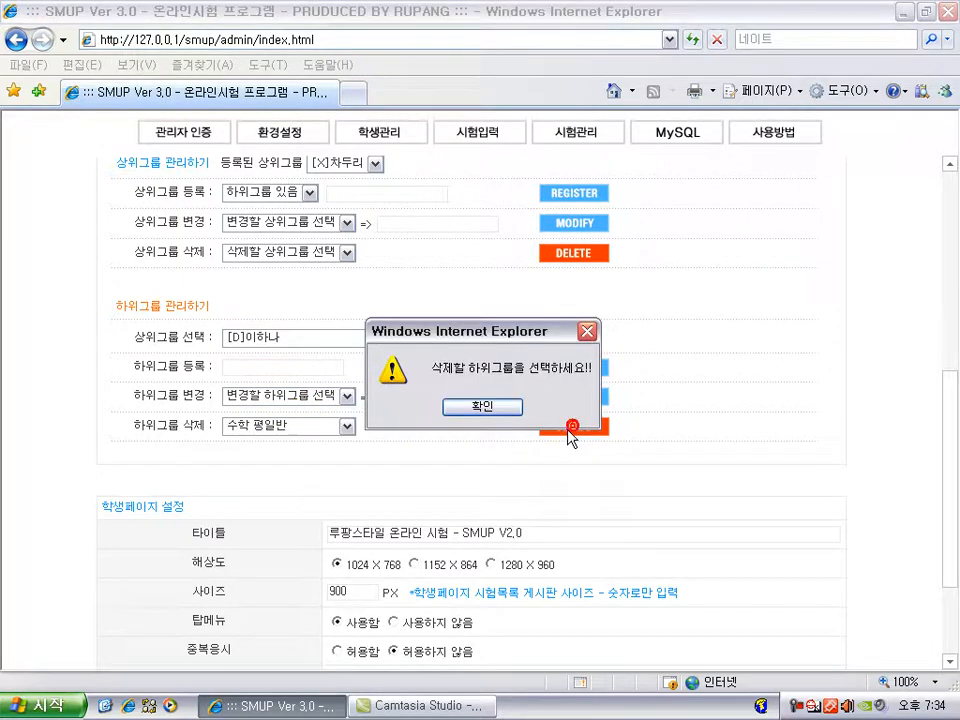
click(466, 412)
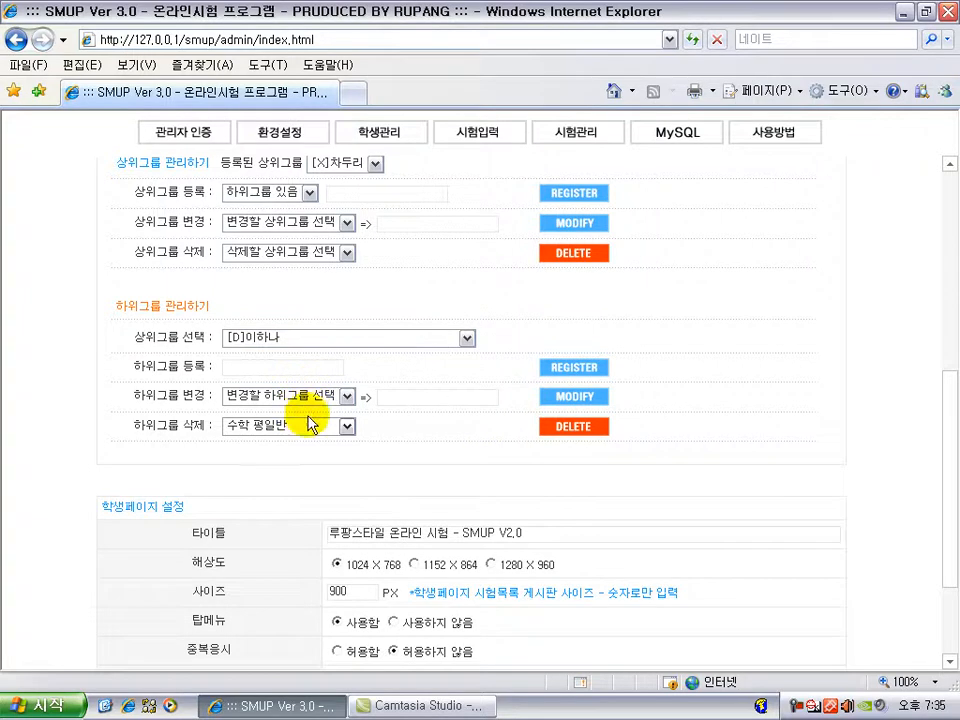
Step: Switch the parent to [D]김철수, attempt deleting 국어 새벽반, and dismiss the alert
click(298, 340)
click(282, 367)
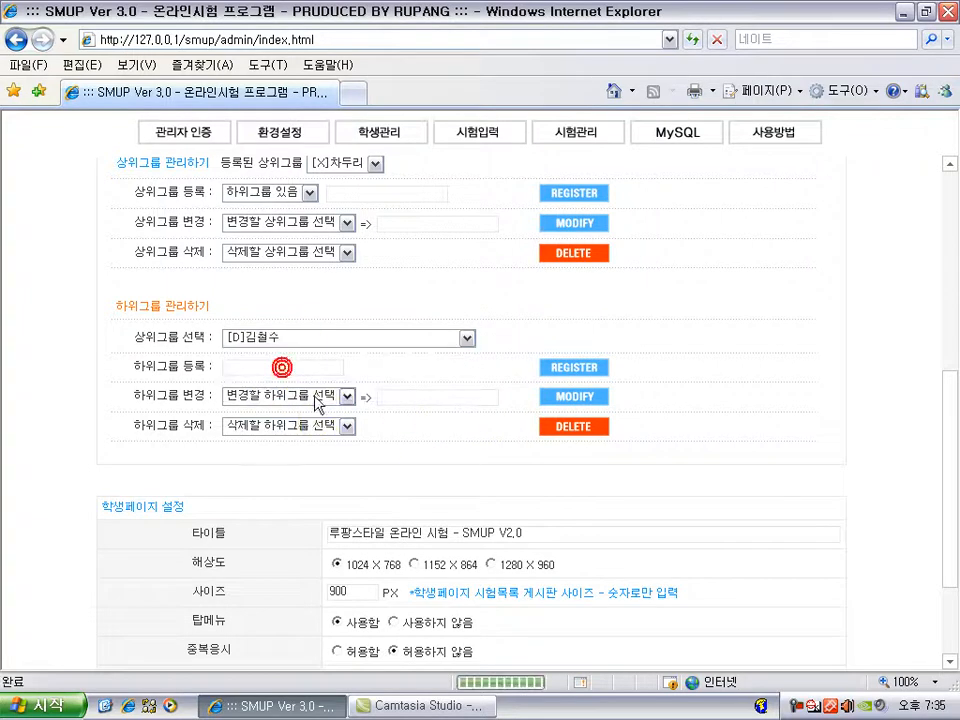
click(300, 425)
click(302, 454)
click(562, 424)
click(483, 407)
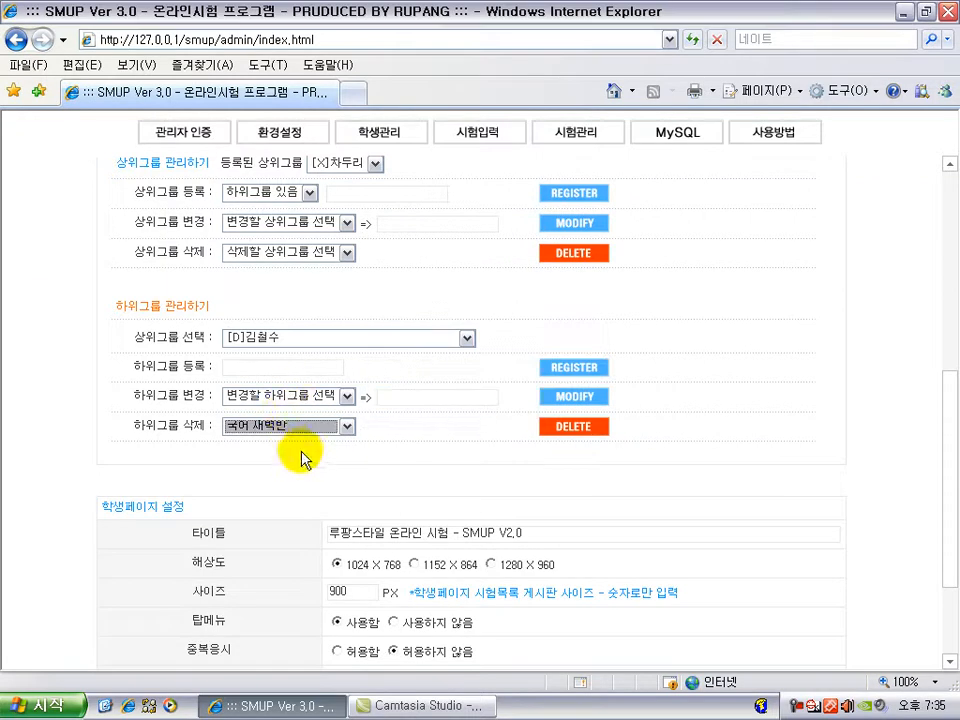
click(310, 396)
click(393, 427)
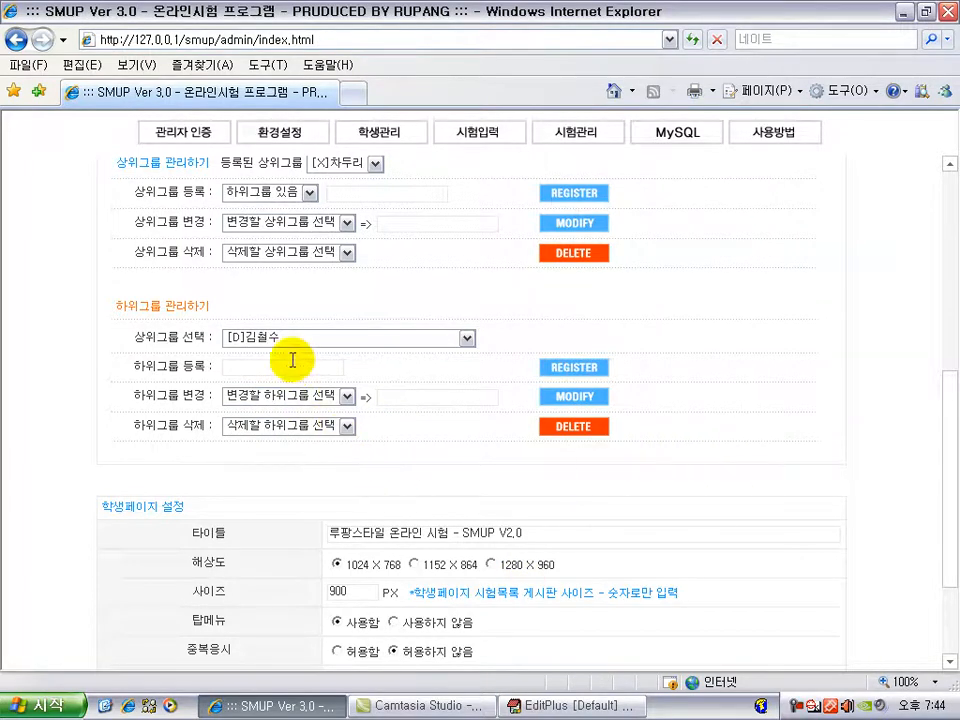
click(320, 428)
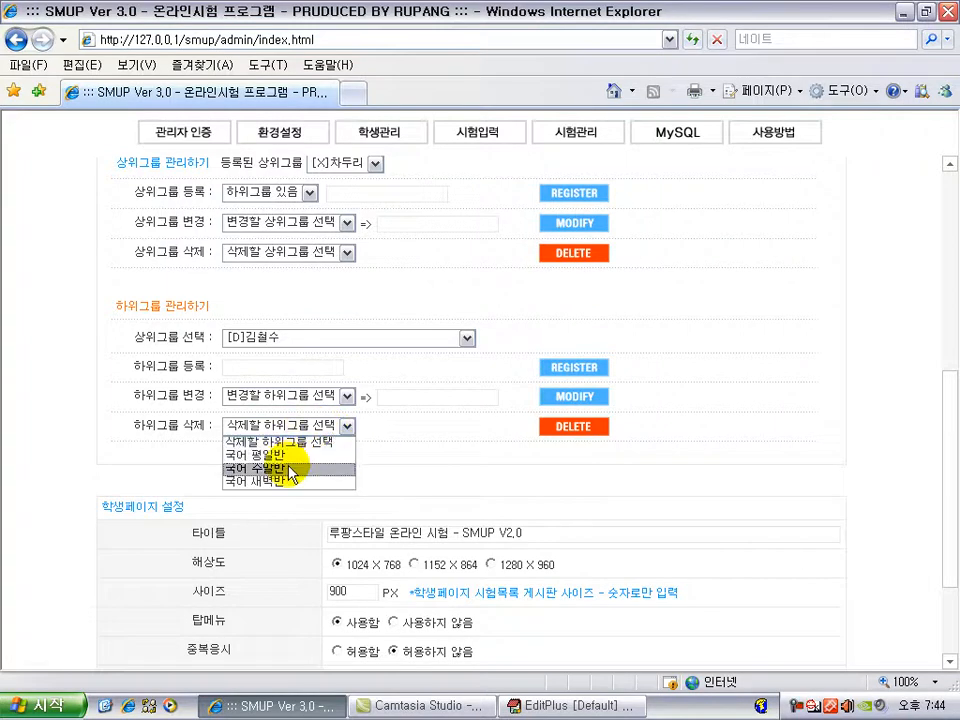
click(377, 438)
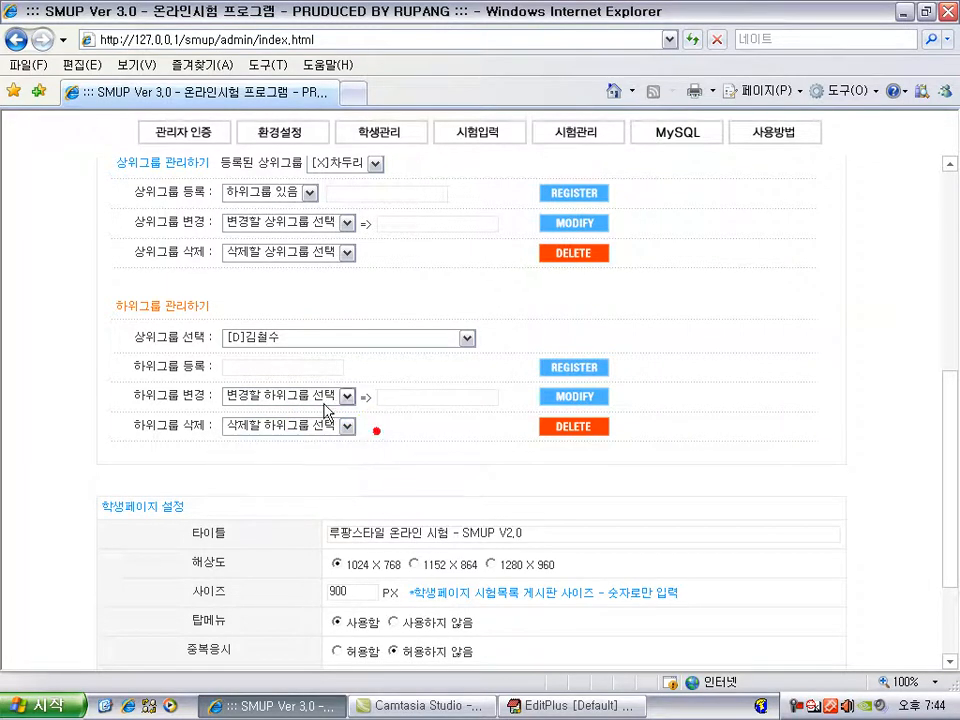
triple_click(141, 341)
click(307, 340)
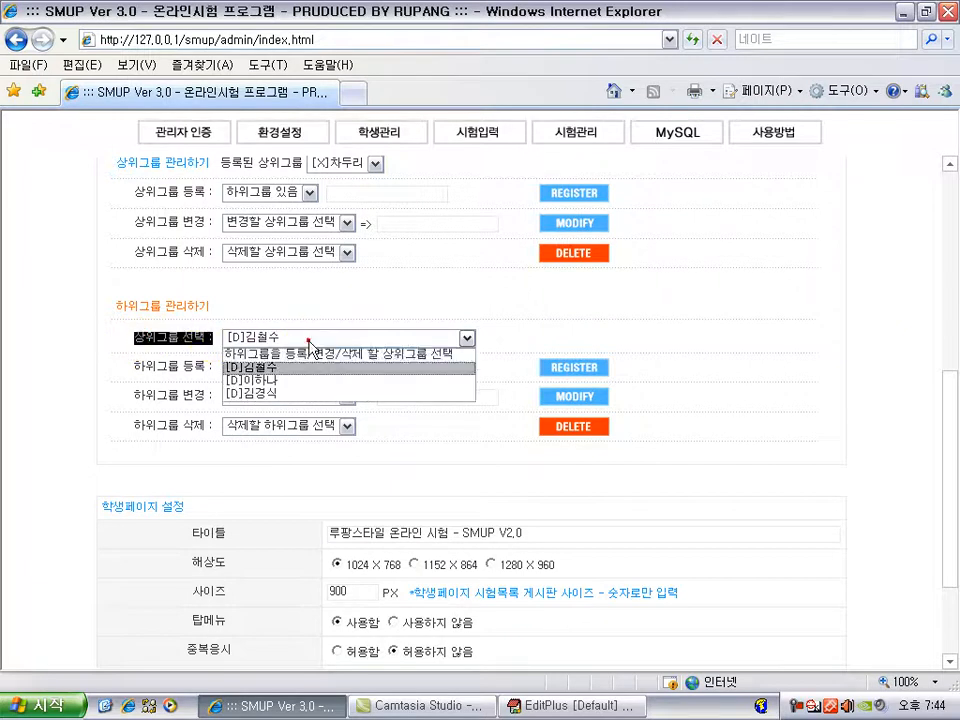
click(278, 383)
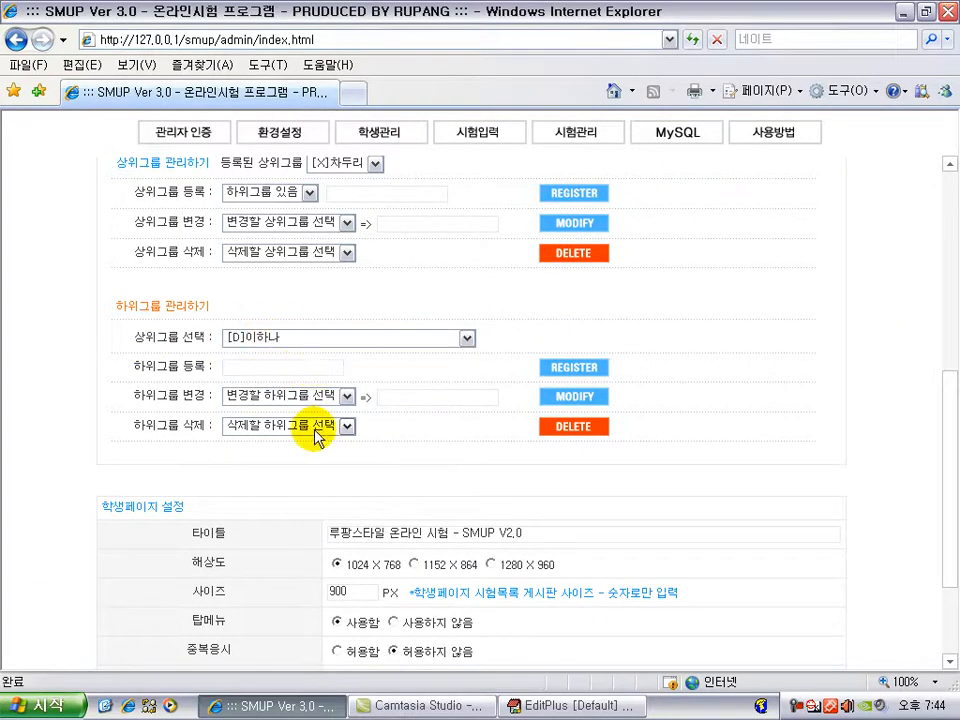
click(303, 340)
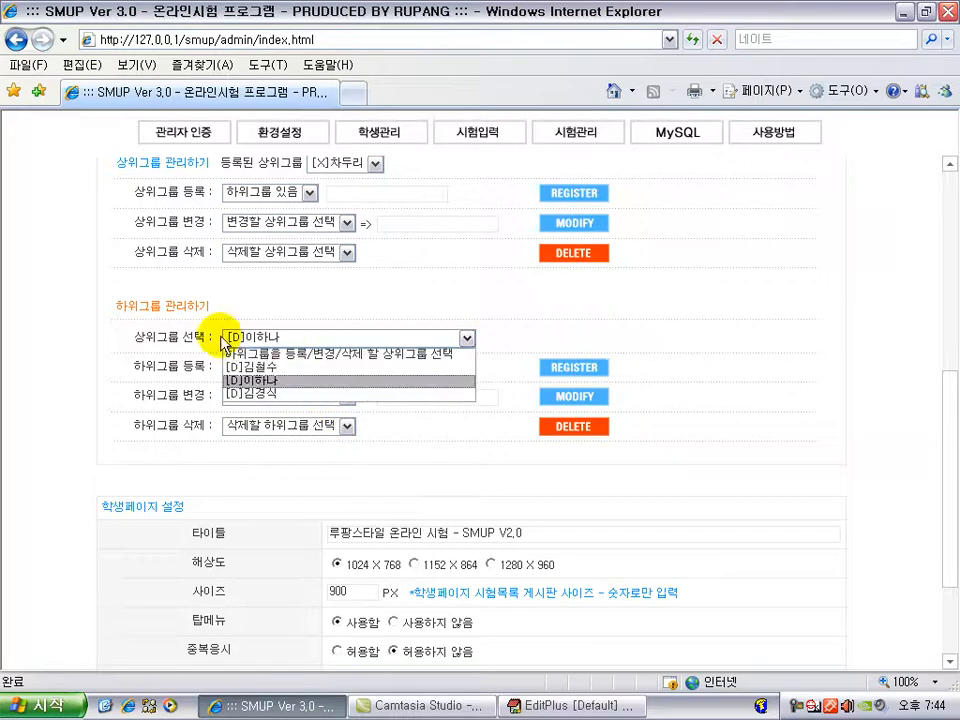
click(282, 381)
click(277, 365)
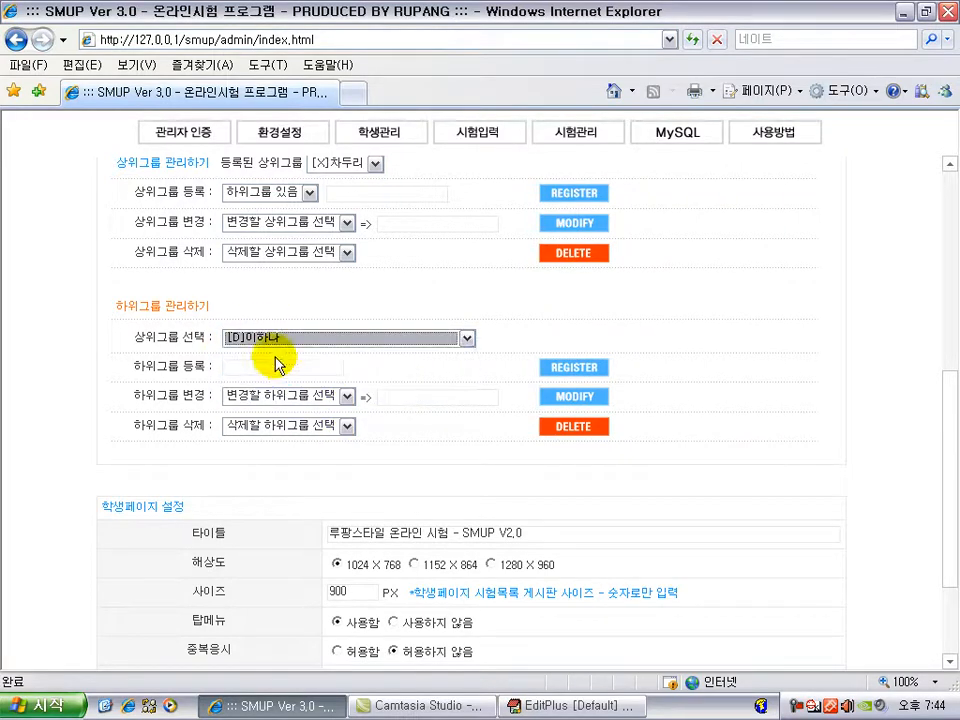
click(275, 425)
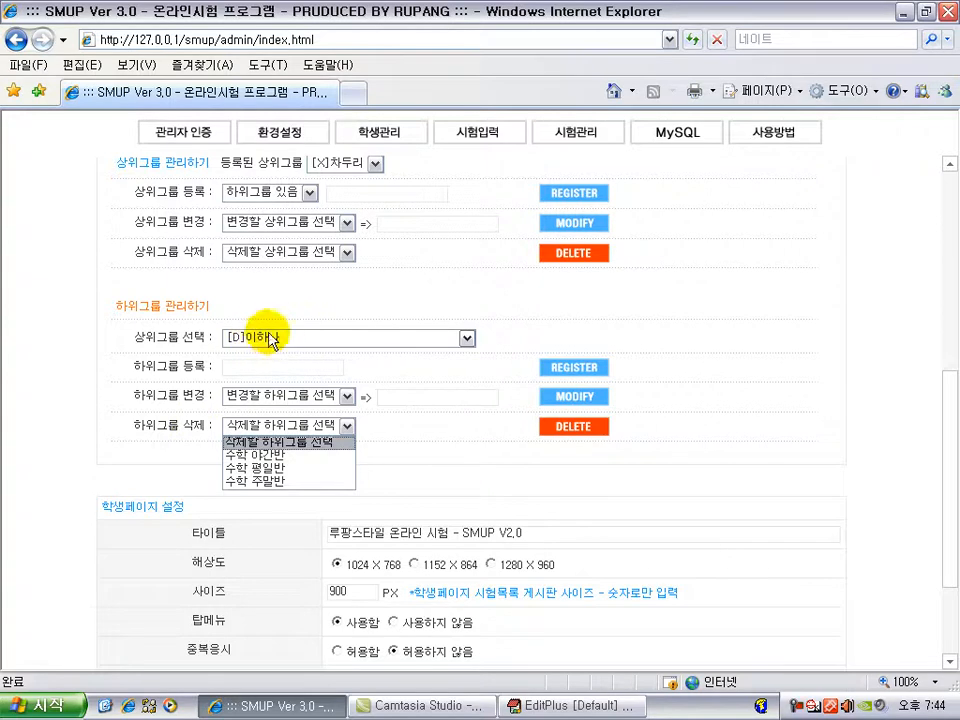
click(287, 469)
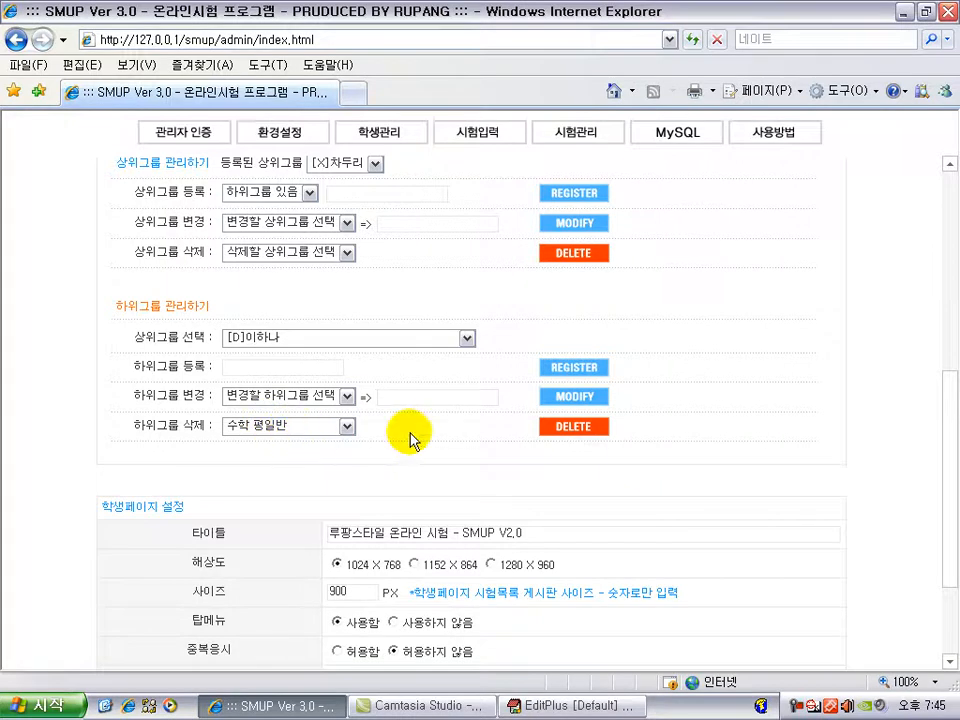
click(576, 432)
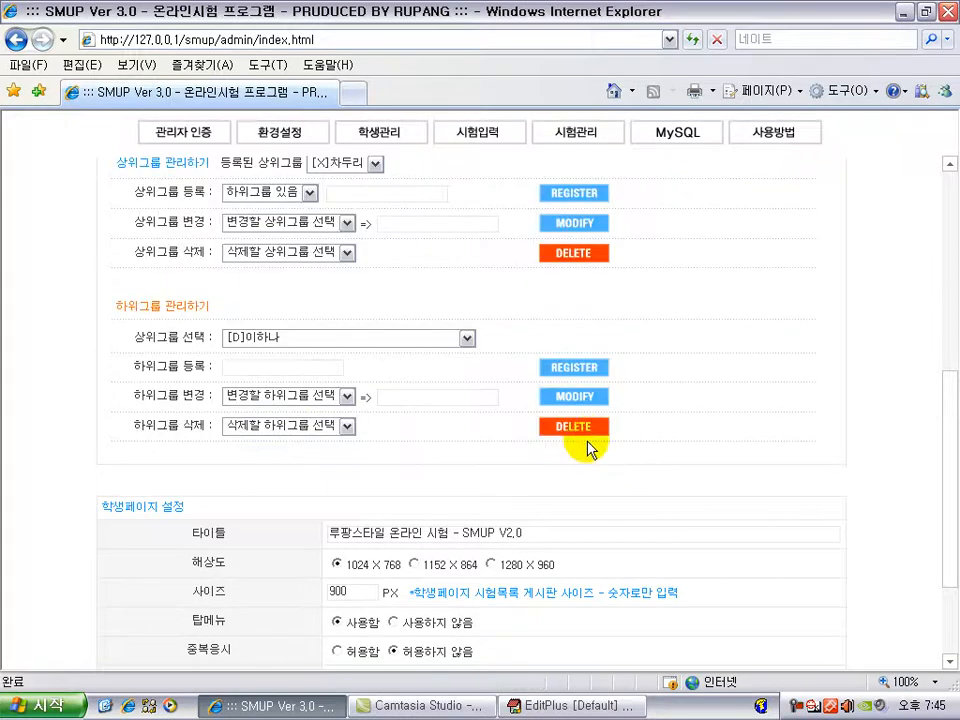
click(346, 427)
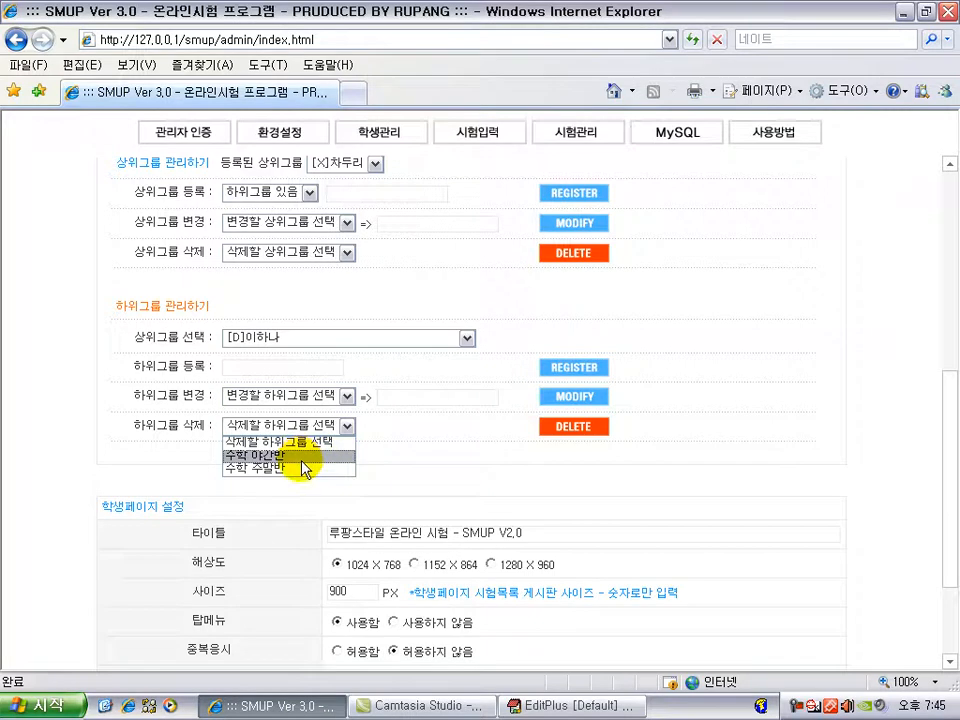
click(491, 448)
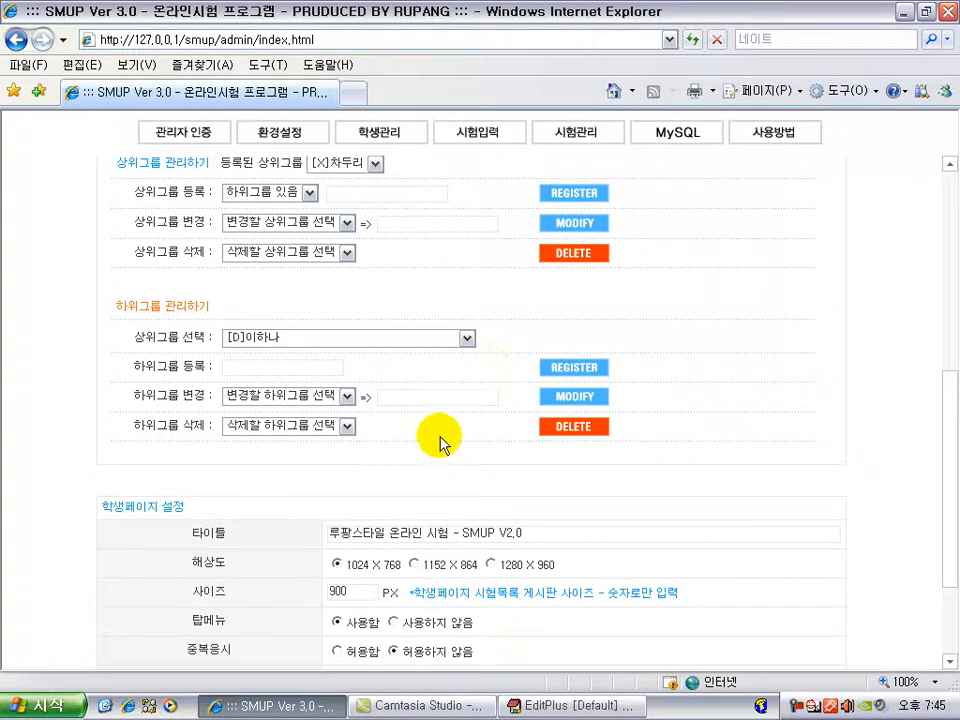
Step: Scroll back up to the 관리자정보 수정/삭제 table listing the four administrators
scroll(688, 465, up, 2)
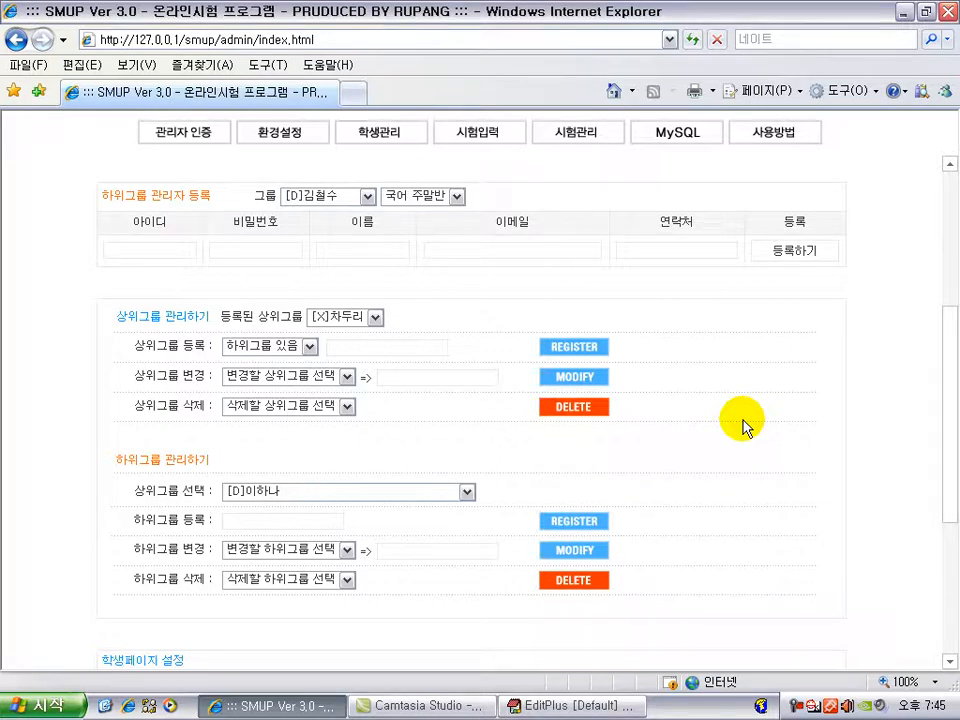
scroll(770, 470, up, 5)
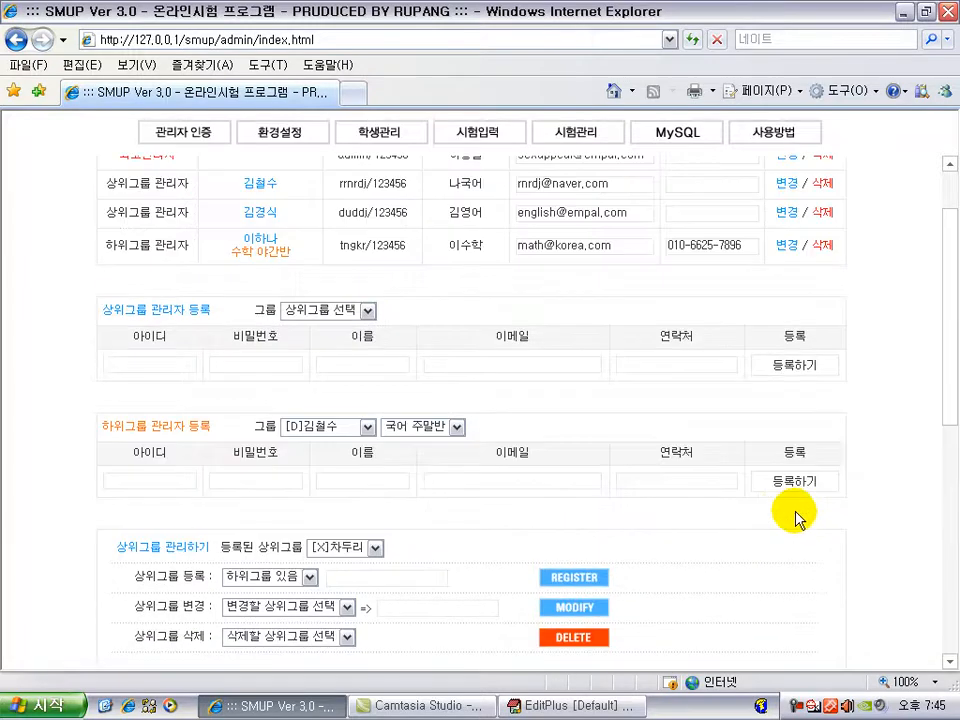
scroll(730, 518, up, 1)
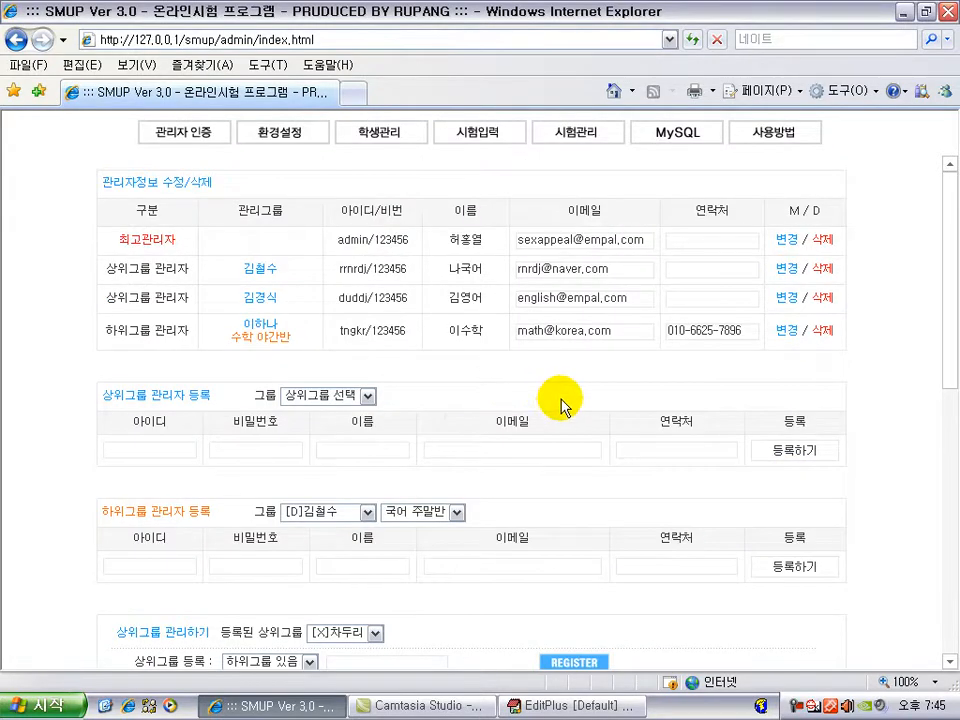
scroll(562, 403, down, 5)
scroll(428, 505, up, 4)
scroll(500, 400, up, 1)
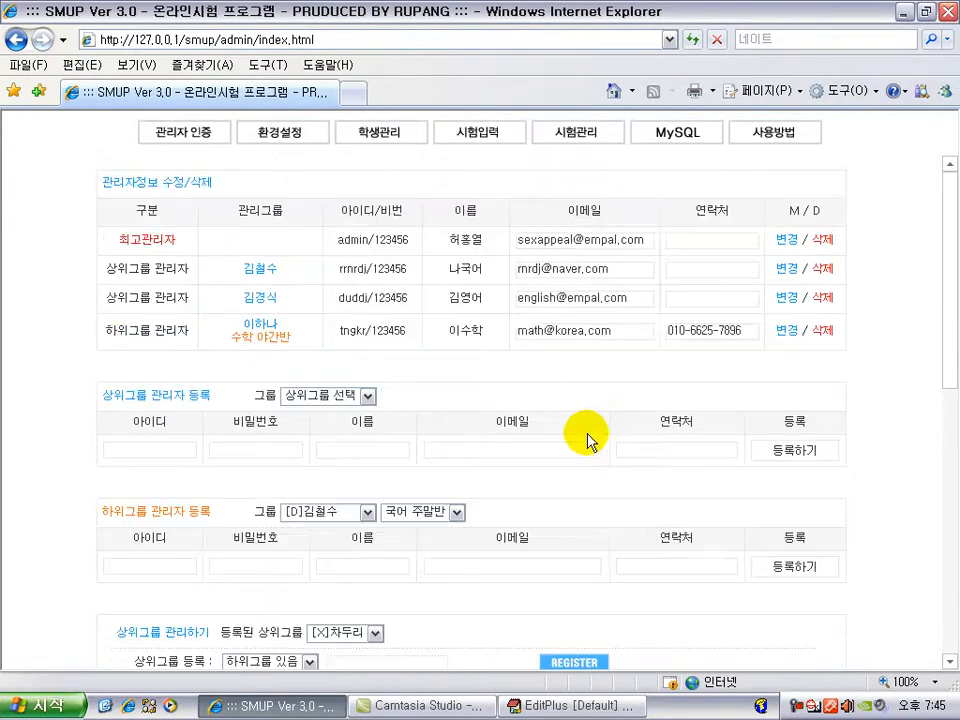
scroll(530, 505, down, 5)
scroll(493, 439, up, 4)
scroll(536, 510, up, 1)
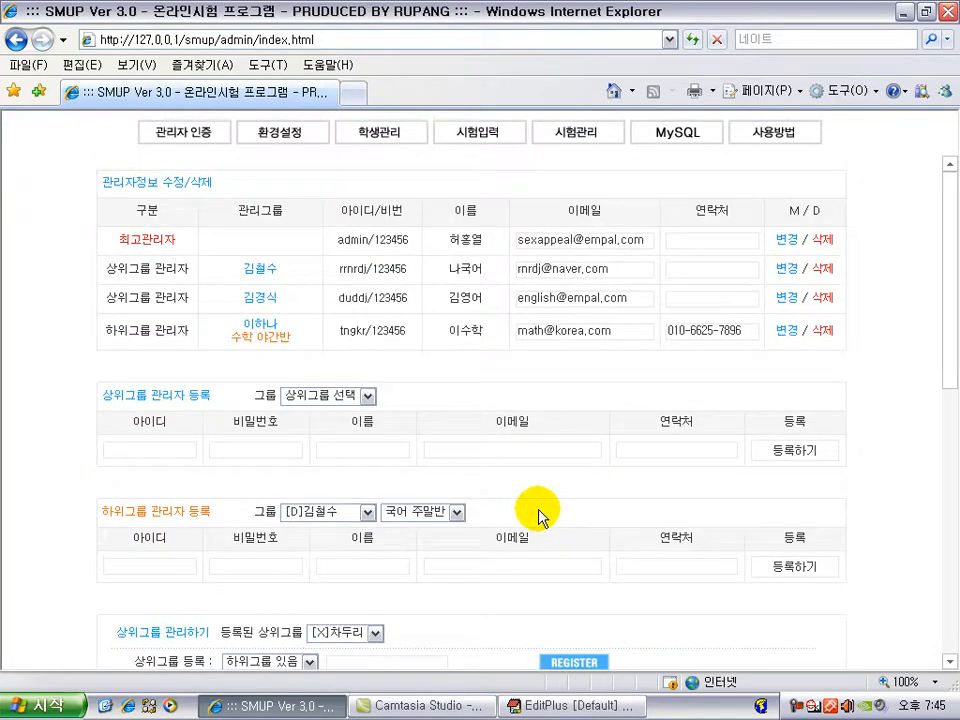
Step: Switch to 학생관리 and tick the T F checkbox in student ganadara's row
click(390, 146)
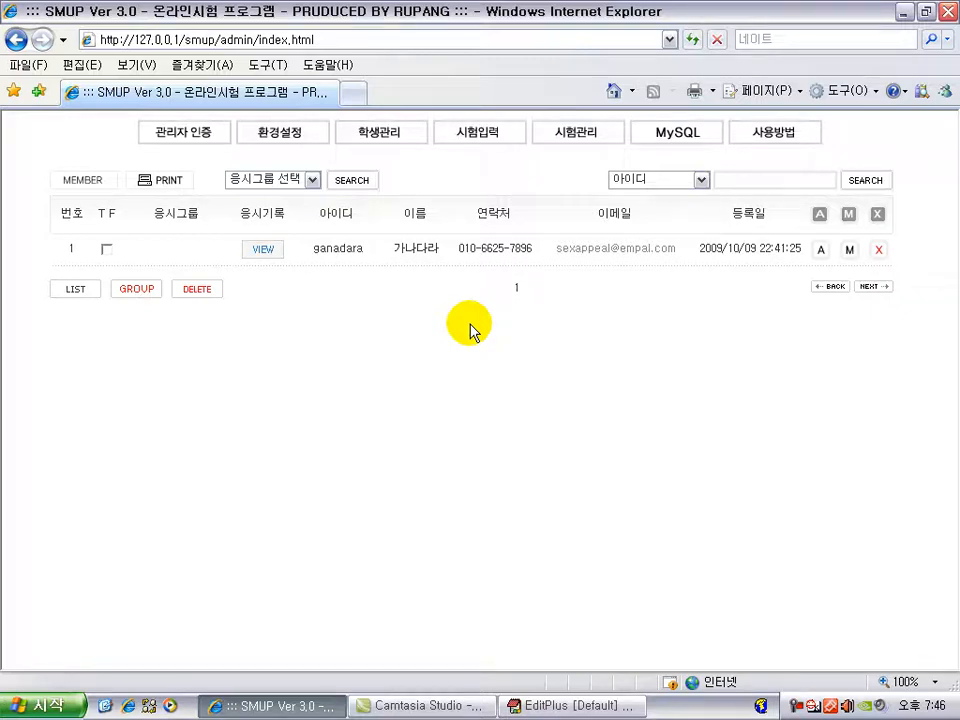
click(105, 248)
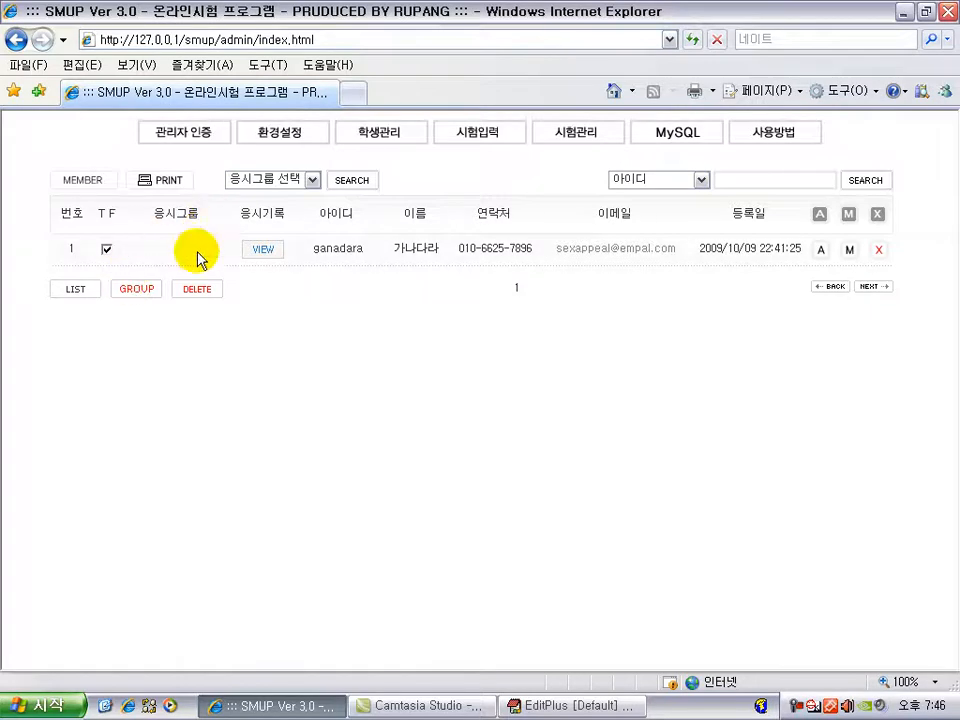
click(143, 296)
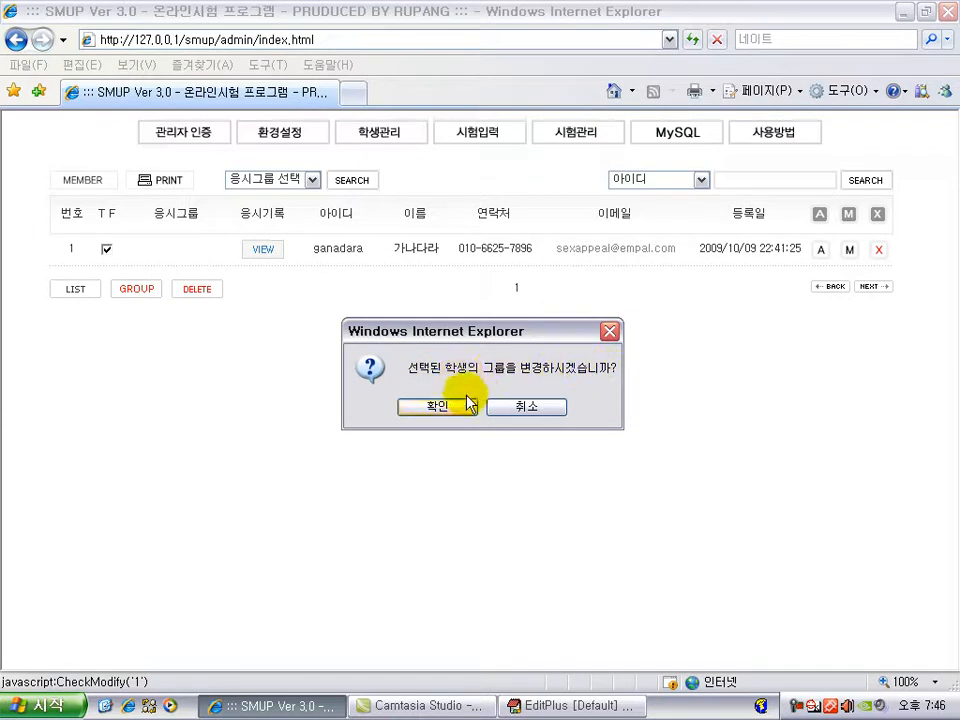
click(437, 406)
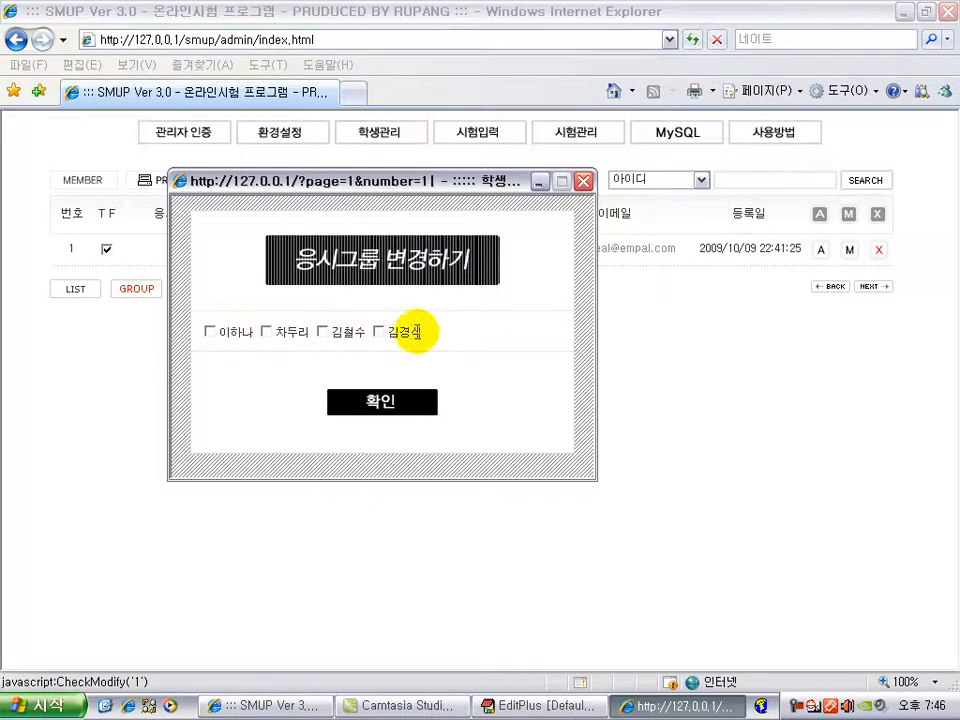
click(209, 331)
drag(335, 192, 430, 228)
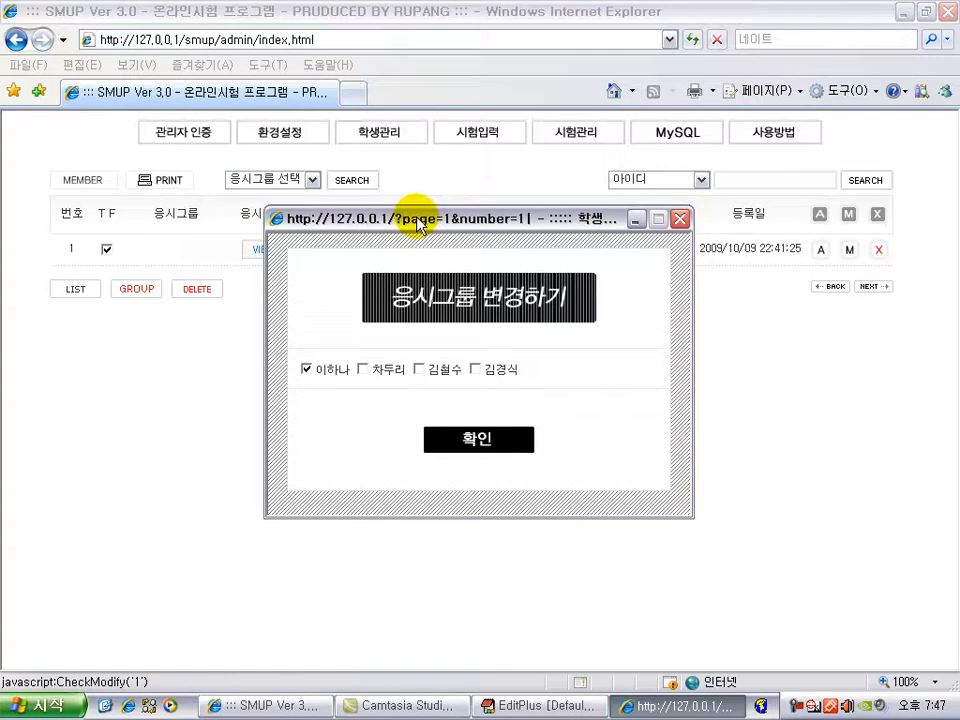
click(419, 368)
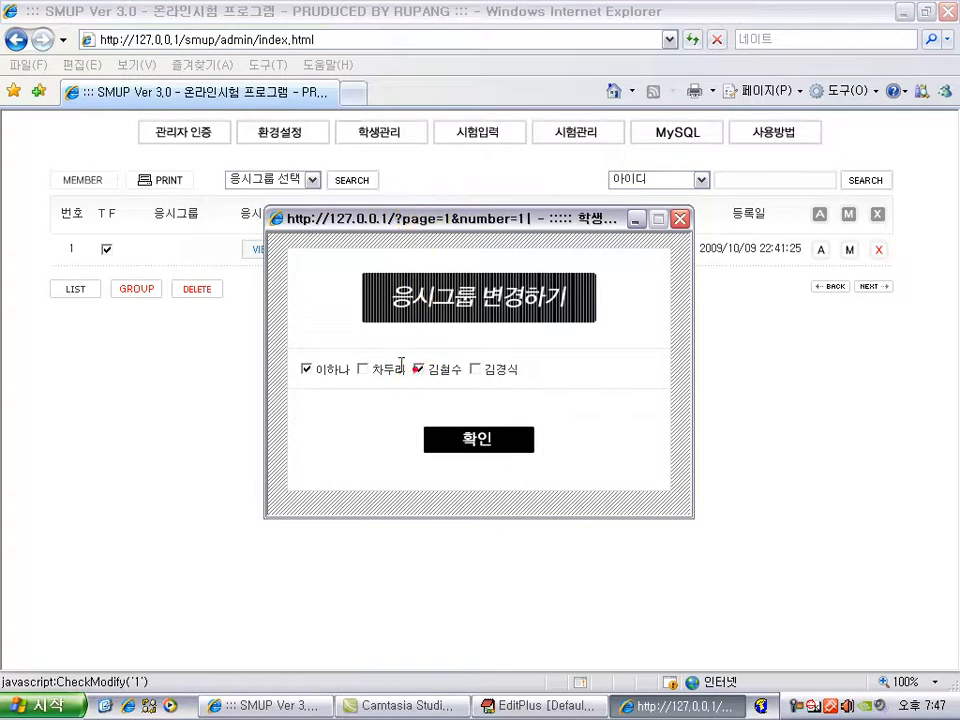
click(475, 369)
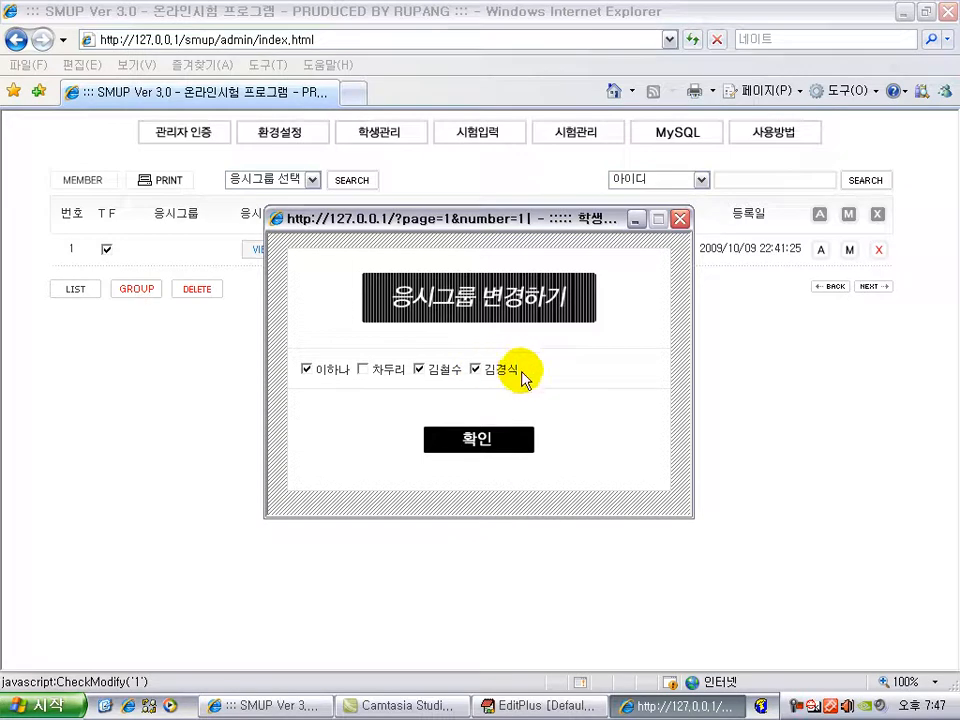
click(484, 442)
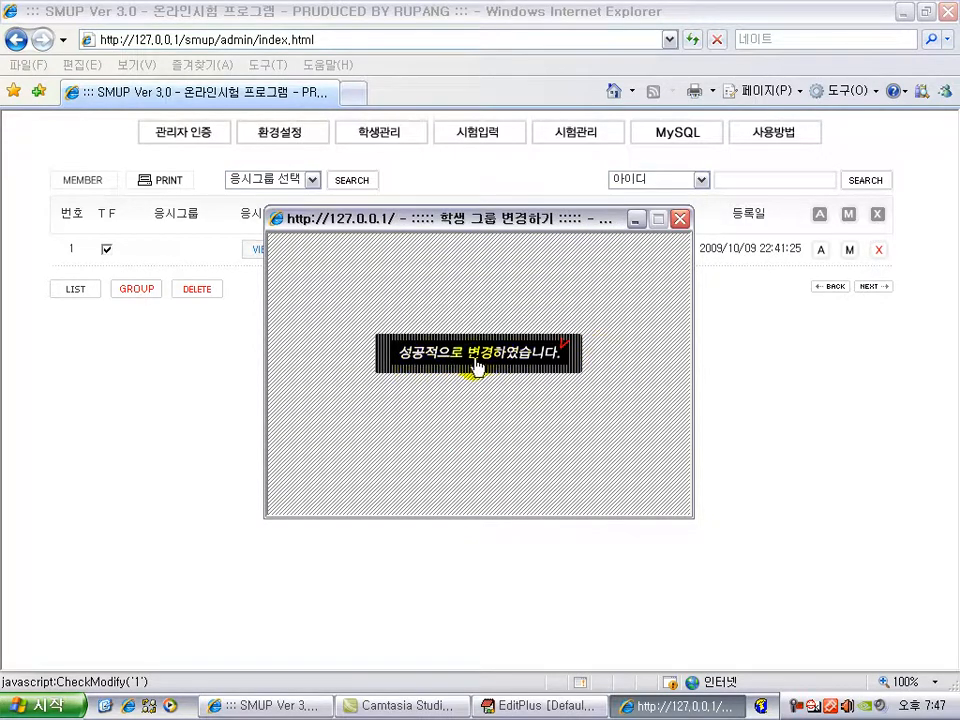
click(472, 362)
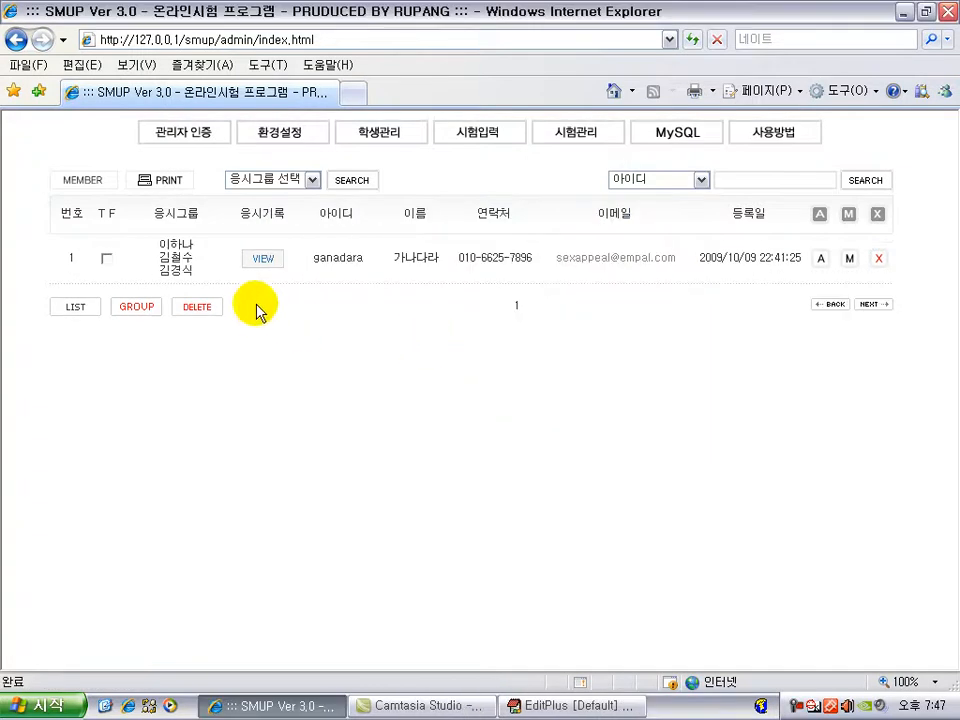
click(179, 238)
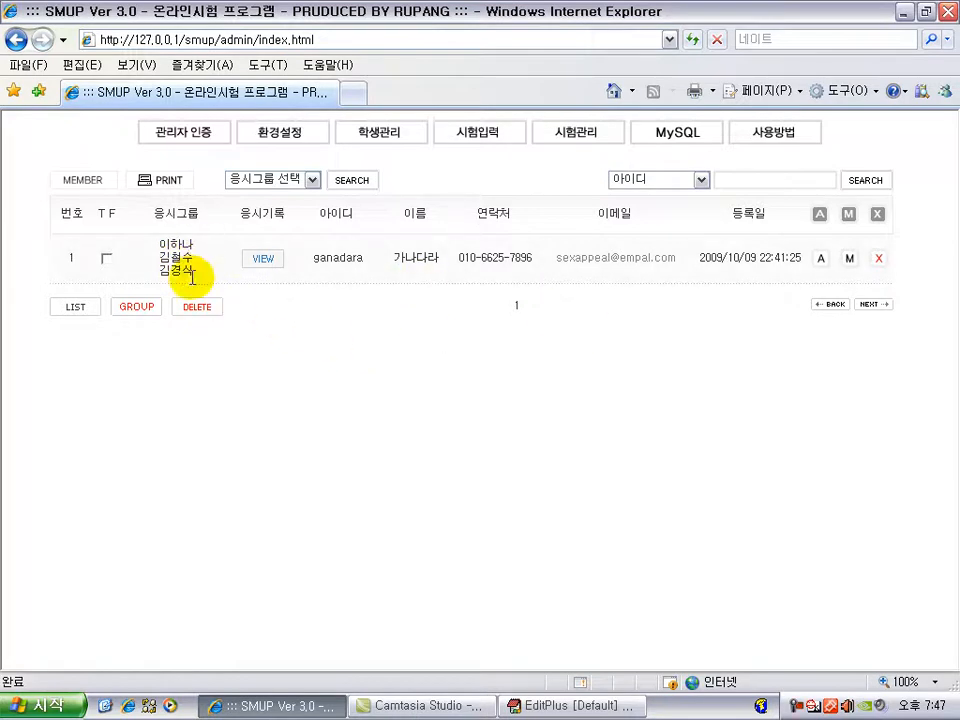
click(164, 257)
drag(164, 258, 197, 272)
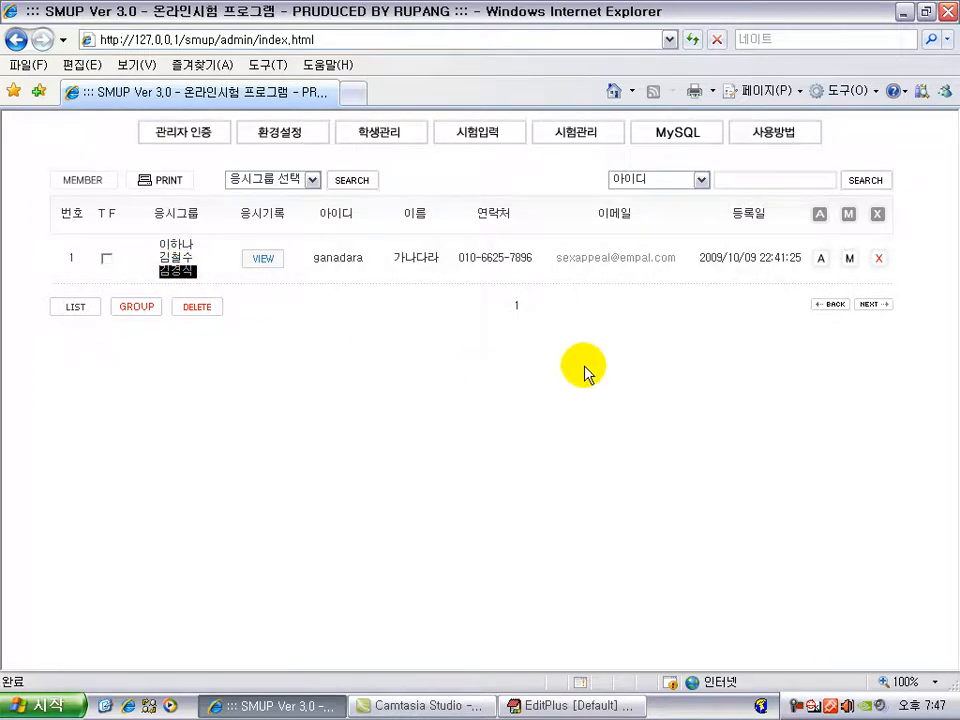
click(450, 326)
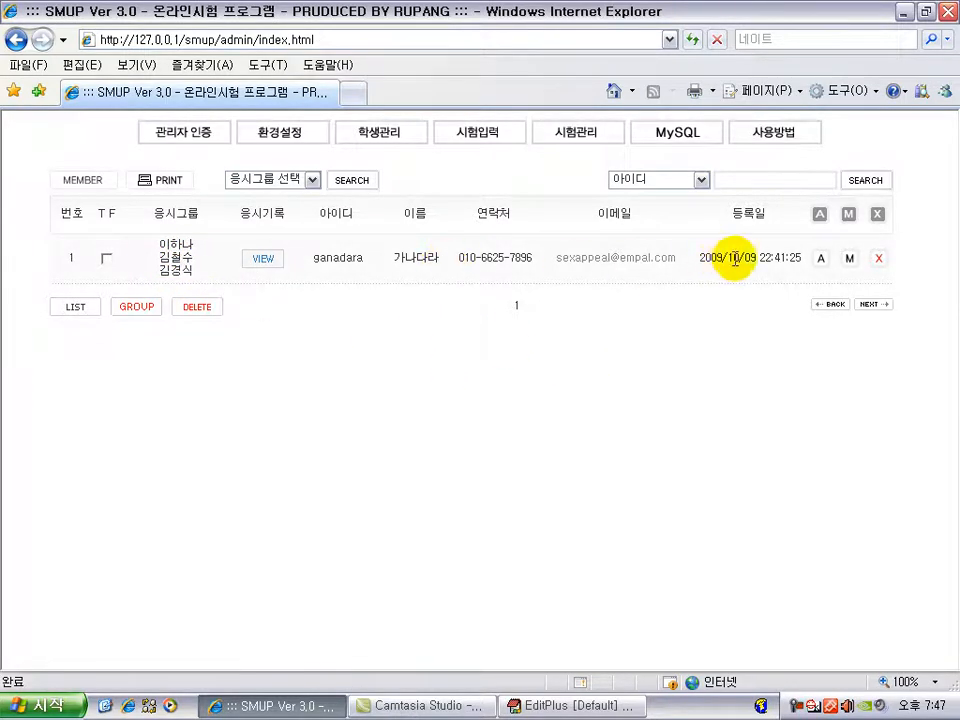